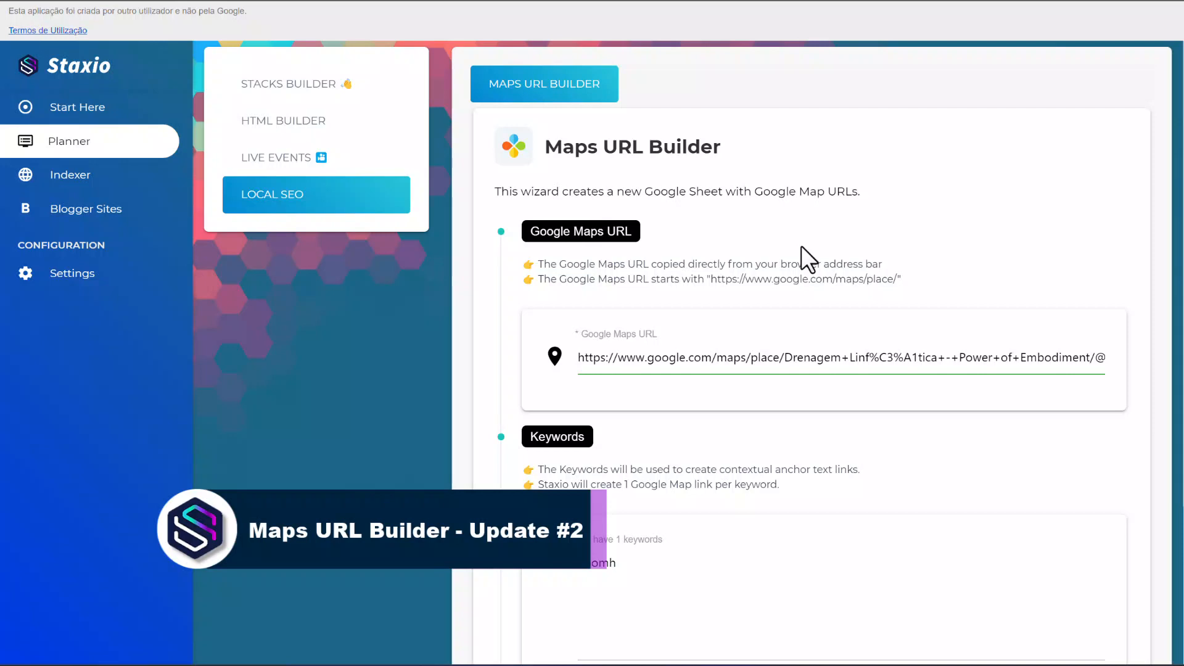
Review the Maps URL Builder form from the Google Maps URL and keywords through the zoom and latitude settings.
scroll(802, 246, down, 1)
scroll(802, 245, down, 2)
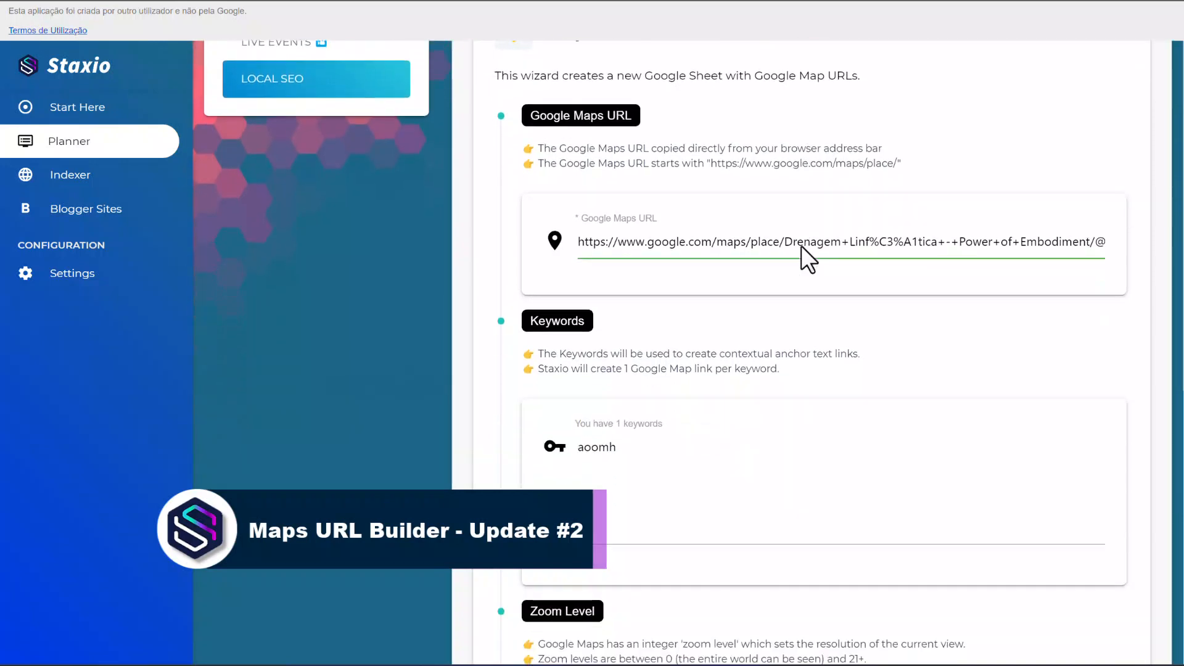
scroll(801, 245, up, 2)
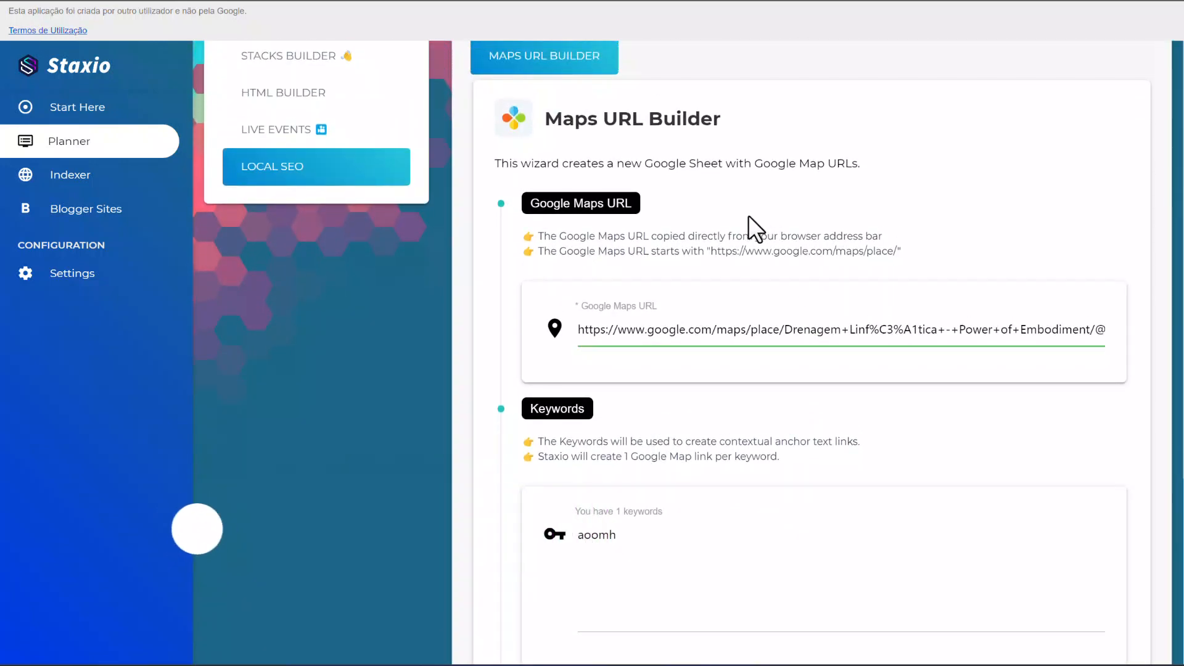
scroll(509, 301, down, 2)
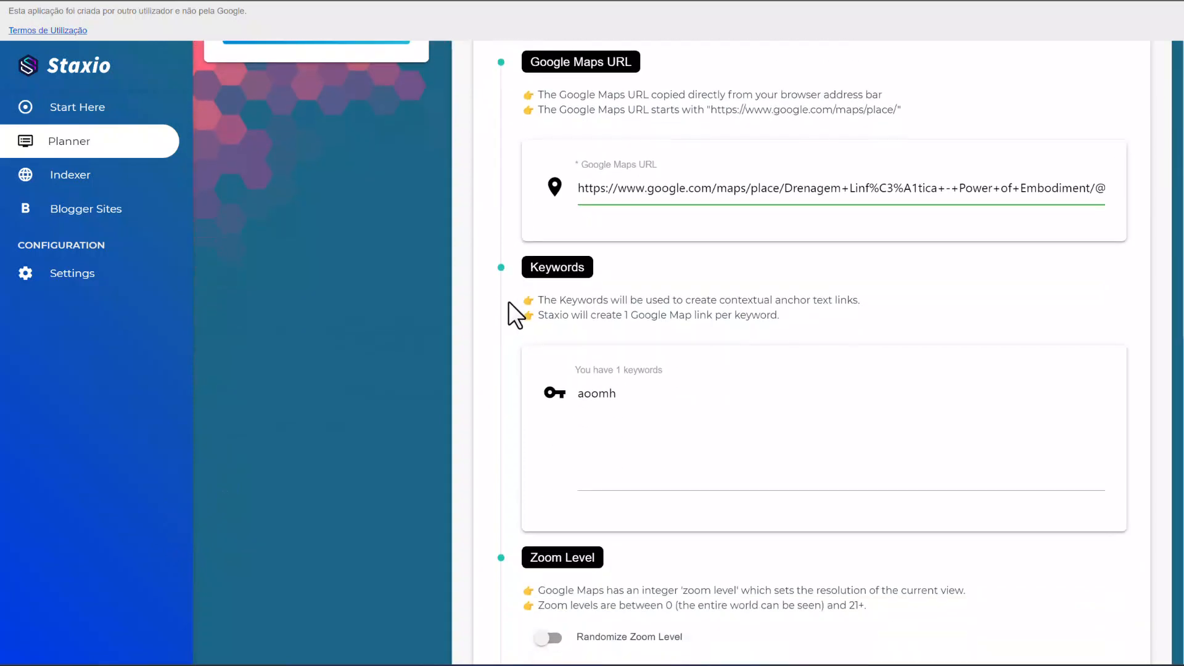
scroll(509, 301, down, 3)
scroll(508, 301, down, 1)
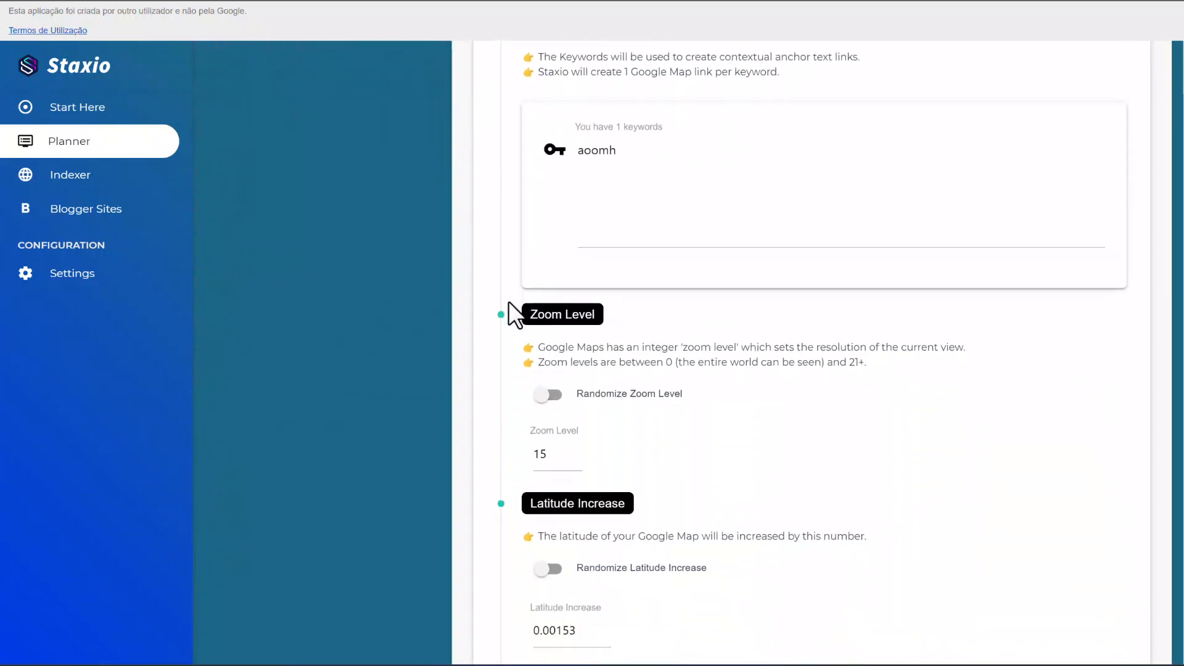
scroll(508, 303, down, 2)
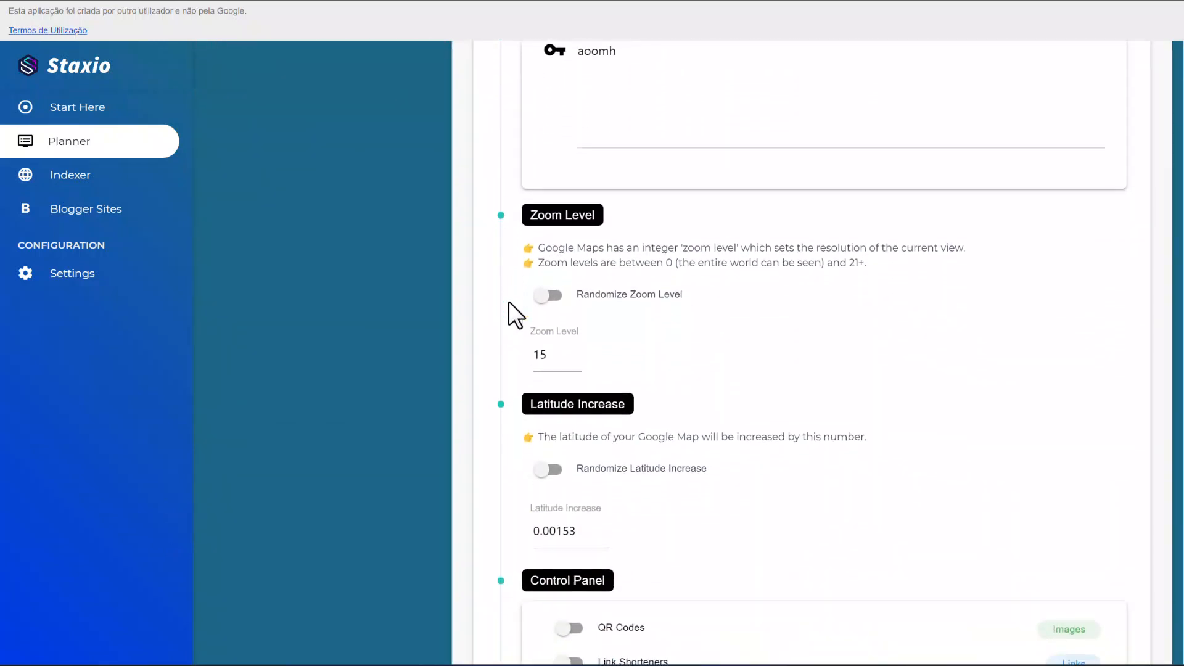
scroll(509, 302, down, 1)
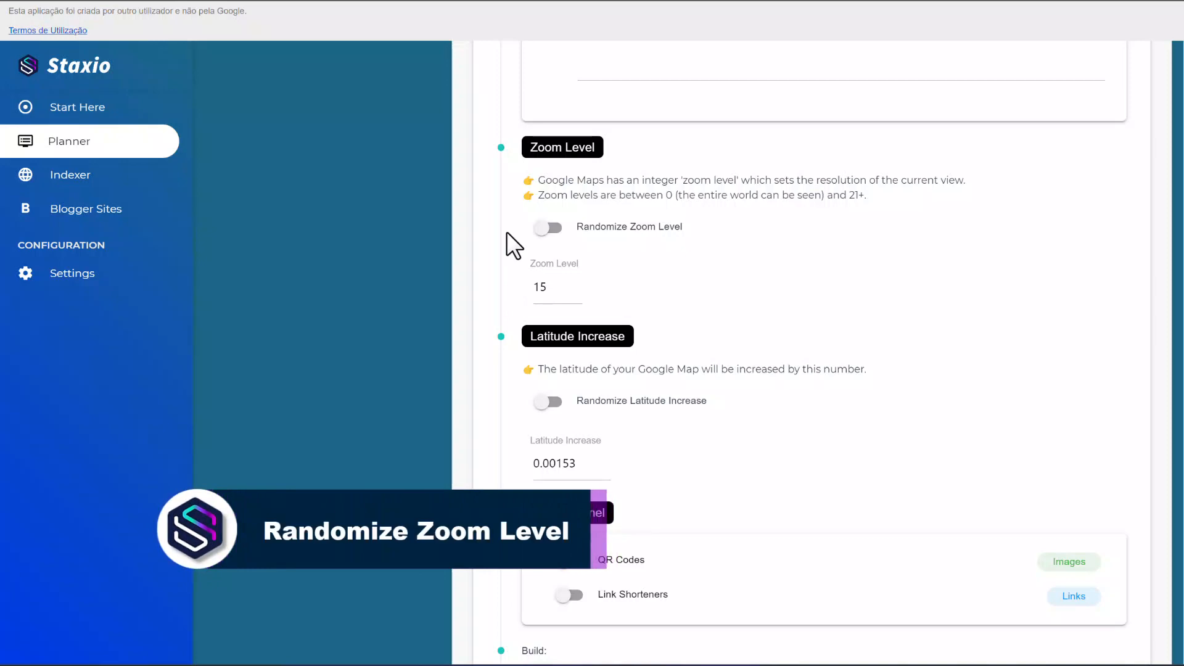
Enable Randomize Zoom Level and set the upper zoom level to 20.
click(546, 229)
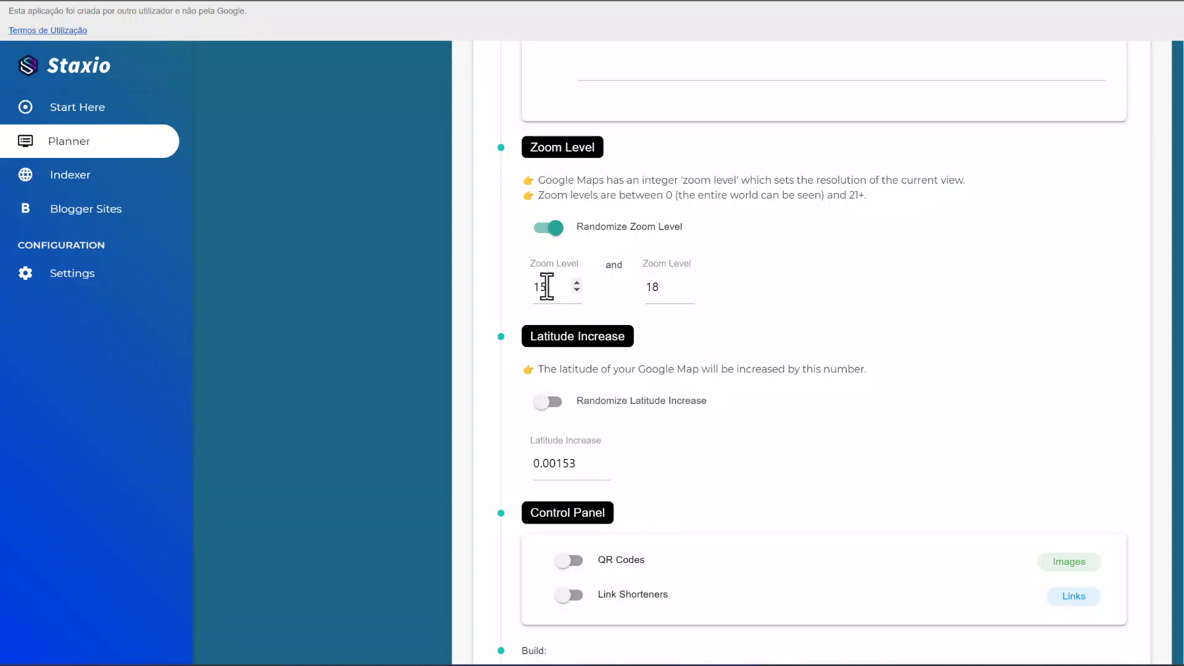
click(690, 283)
click(689, 282)
click(690, 280)
click(690, 287)
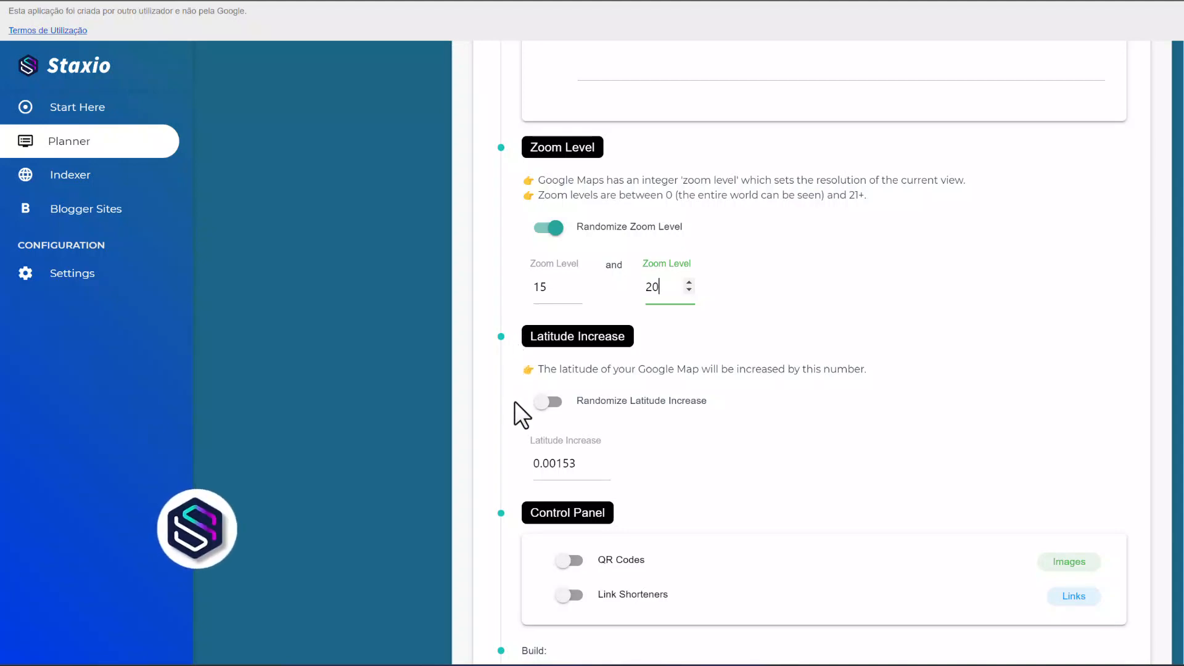
Enable Randomize Latitude Increase and set the upper latitude increase to 0.00353.
click(547, 402)
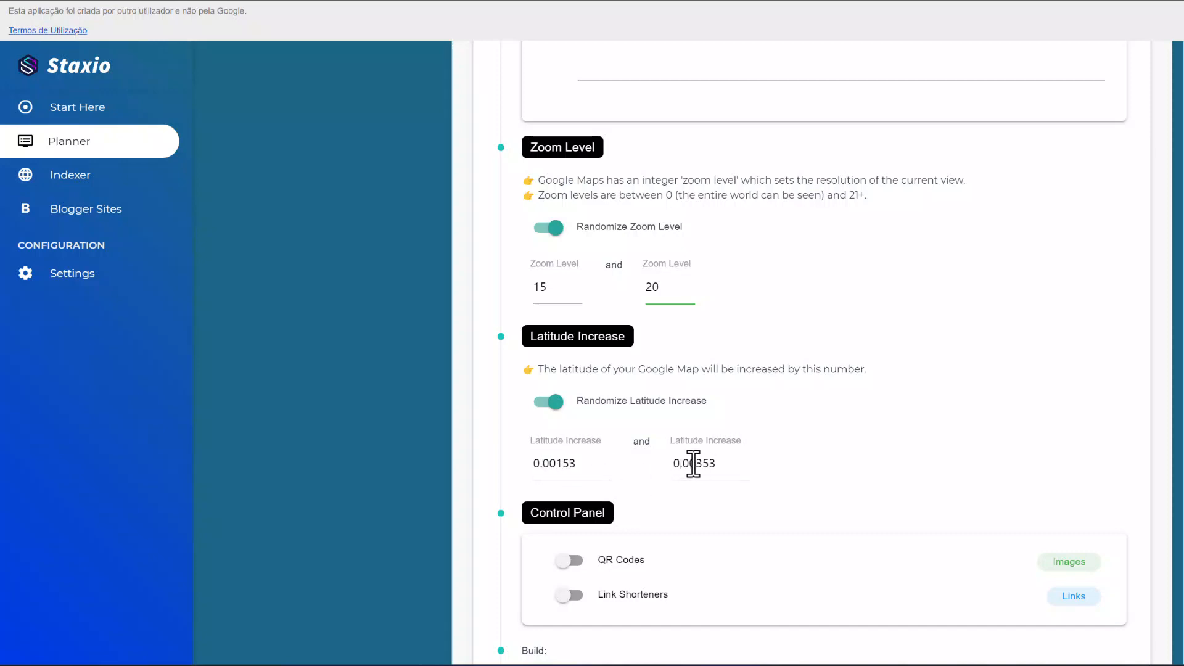
click(716, 467)
key(shift+Left)
key(Left)
key(shift+Left)
text(9)
key(shift+Left)
text(3)
key(shift+Left)
text(5)
key(shift+Left)
text(3)
Enable QR Codes for the build and set their height to 150.
scroll(628, 407, down, 3)
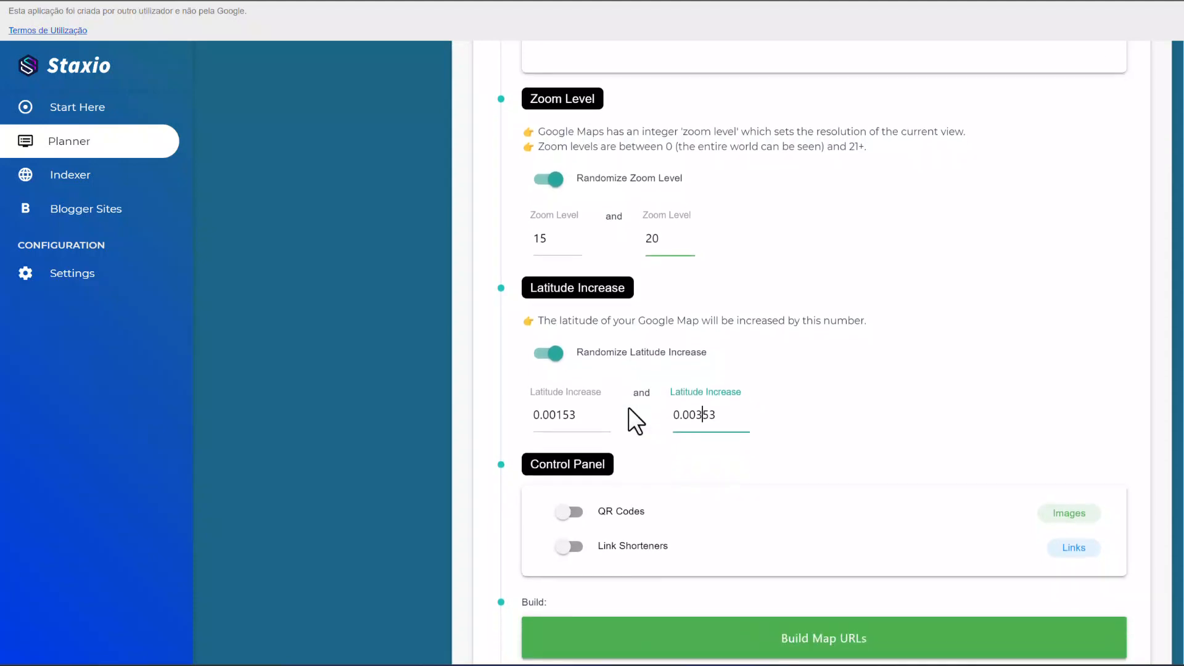
scroll(628, 407, down, 2)
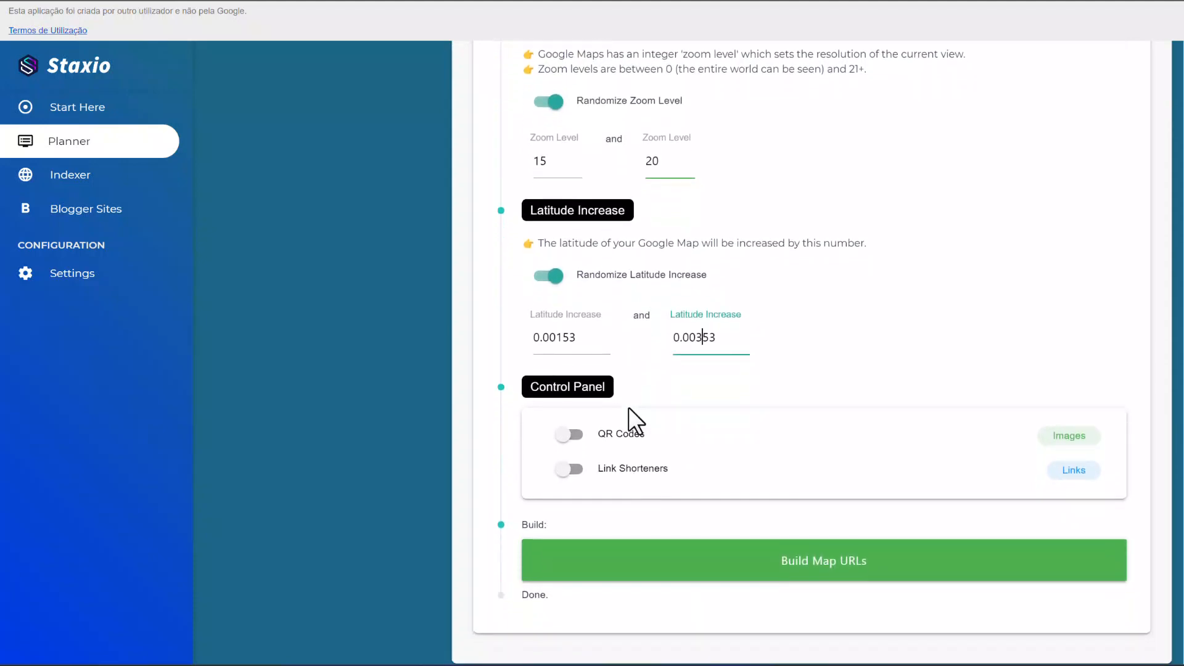
scroll(629, 407, down, 1)
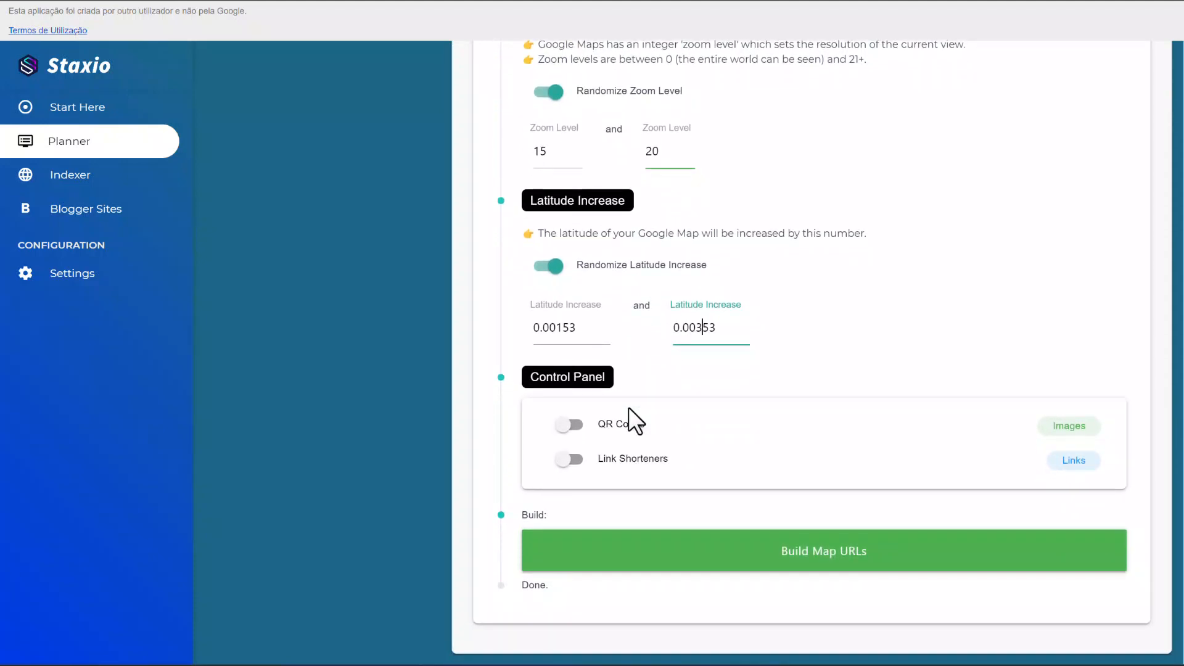
click(569, 426)
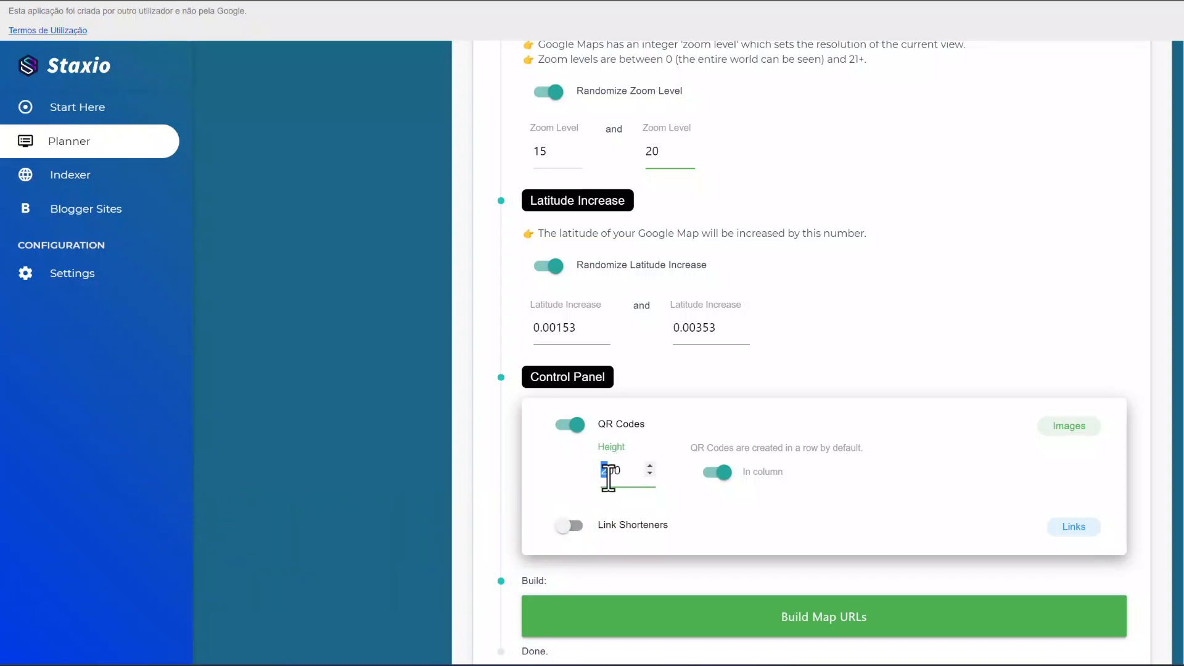
click(650, 474)
drag(616, 473, 612, 472)
text(0)
key(Left)
text(5)
Turn off the In column option so the QR codes are created in a row.
click(718, 474)
click(715, 472)
click(714, 473)
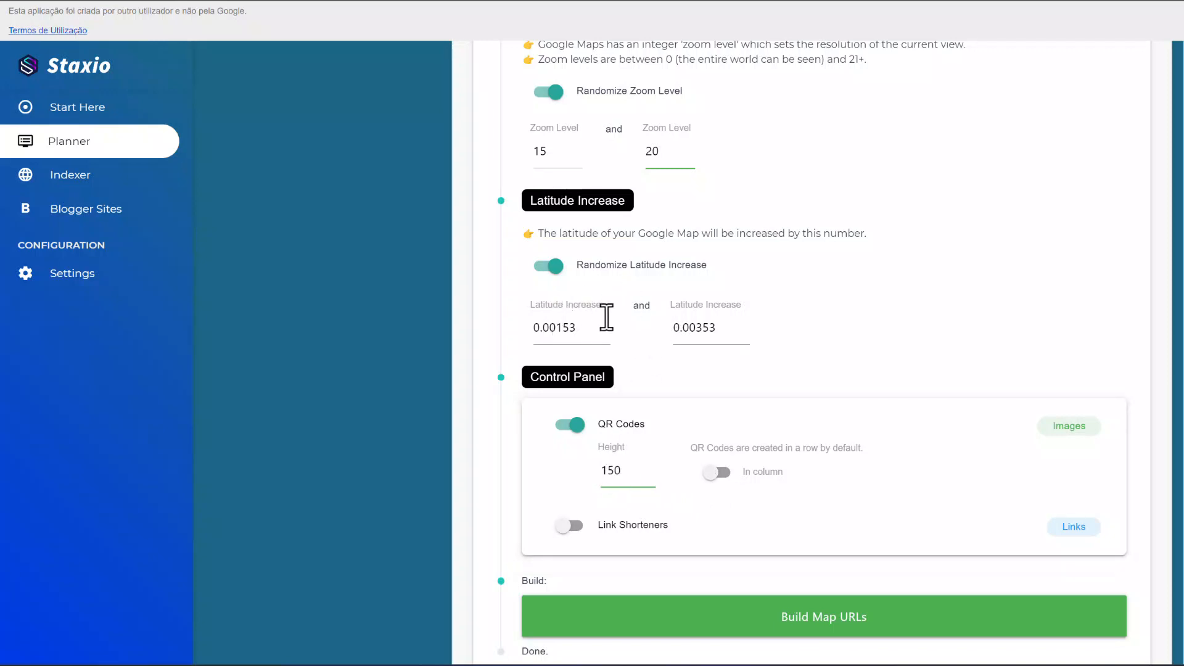
Replace the existing keyword with "local business in NYC".
scroll(603, 317, up, 1)
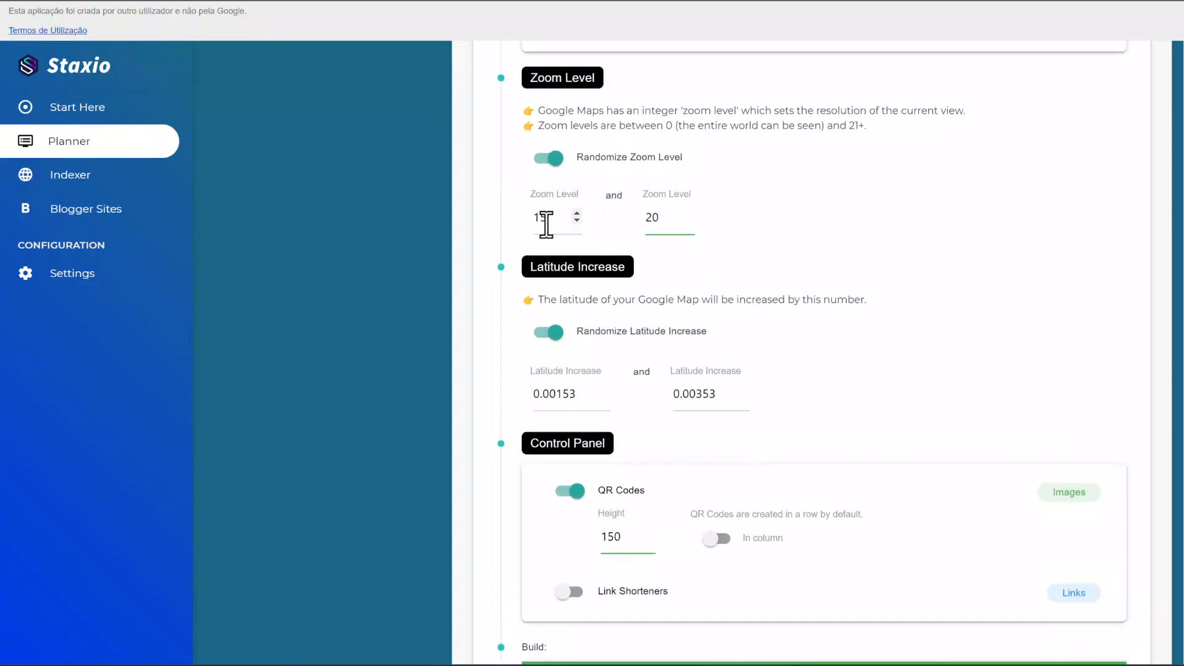
scroll(543, 221, up, 1)
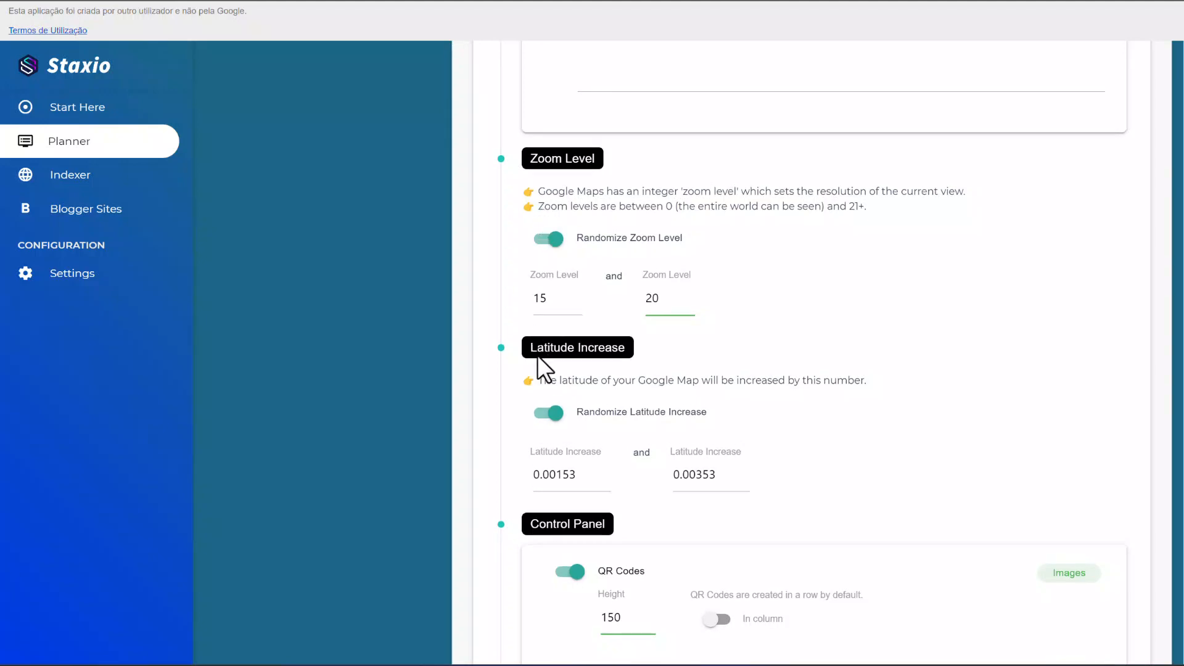
scroll(603, 380, up, 3)
scroll(604, 377, up, 3)
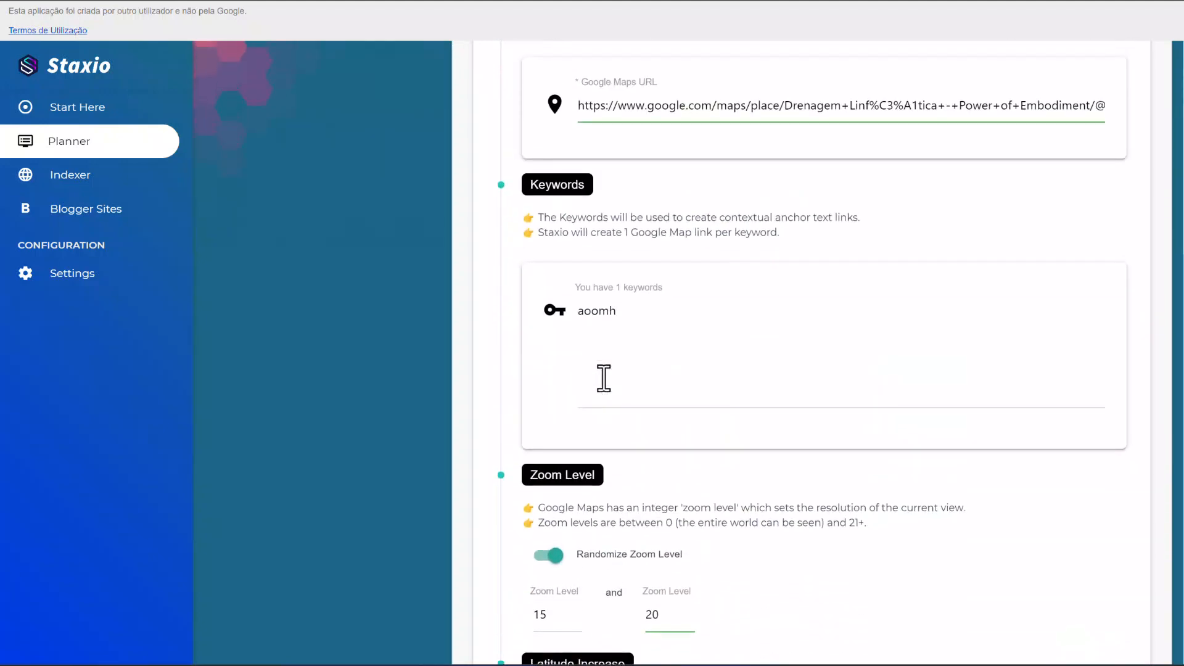
drag(650, 462, 506, 434)
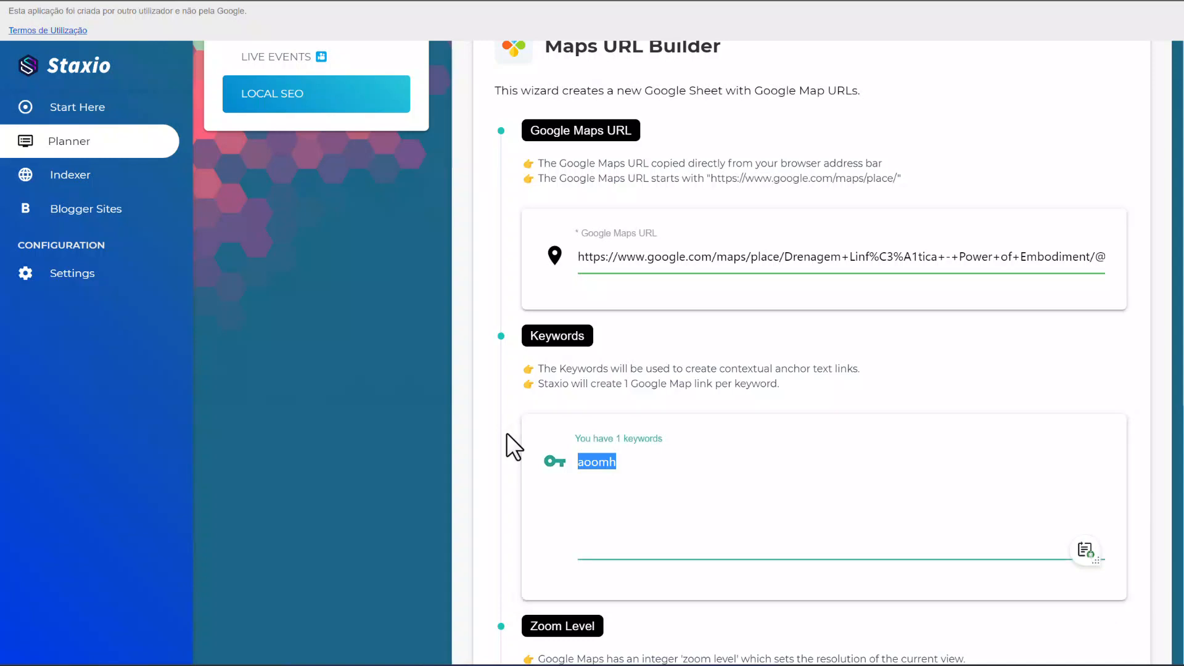
text(lo)
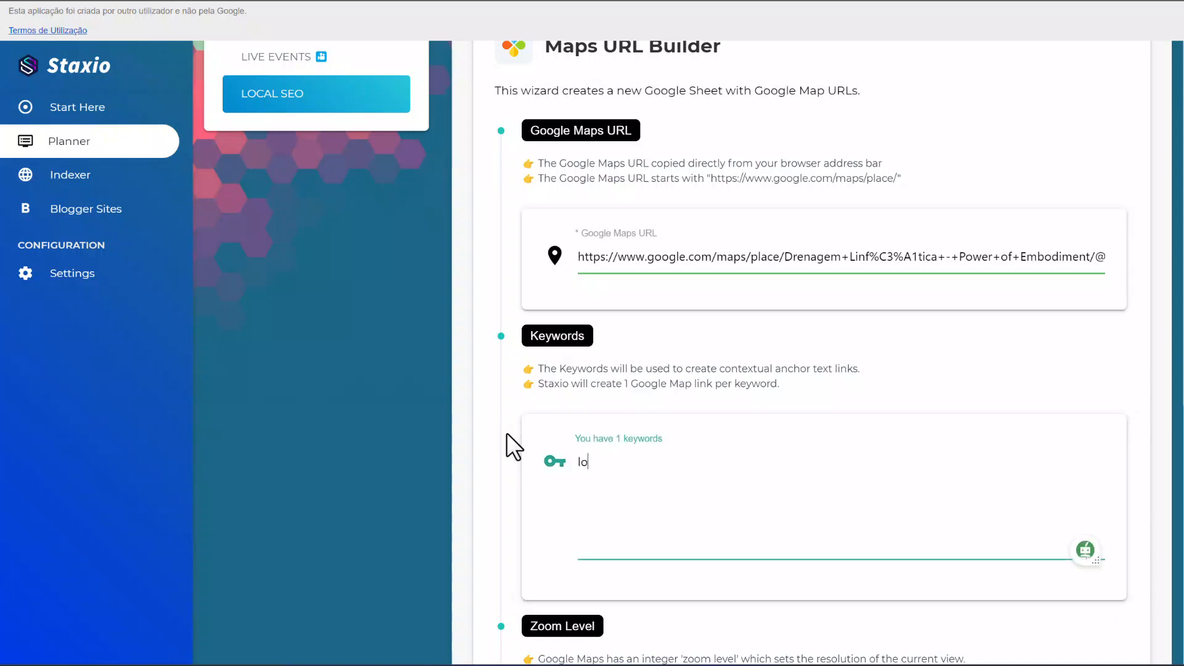
text(cal business in NYC)
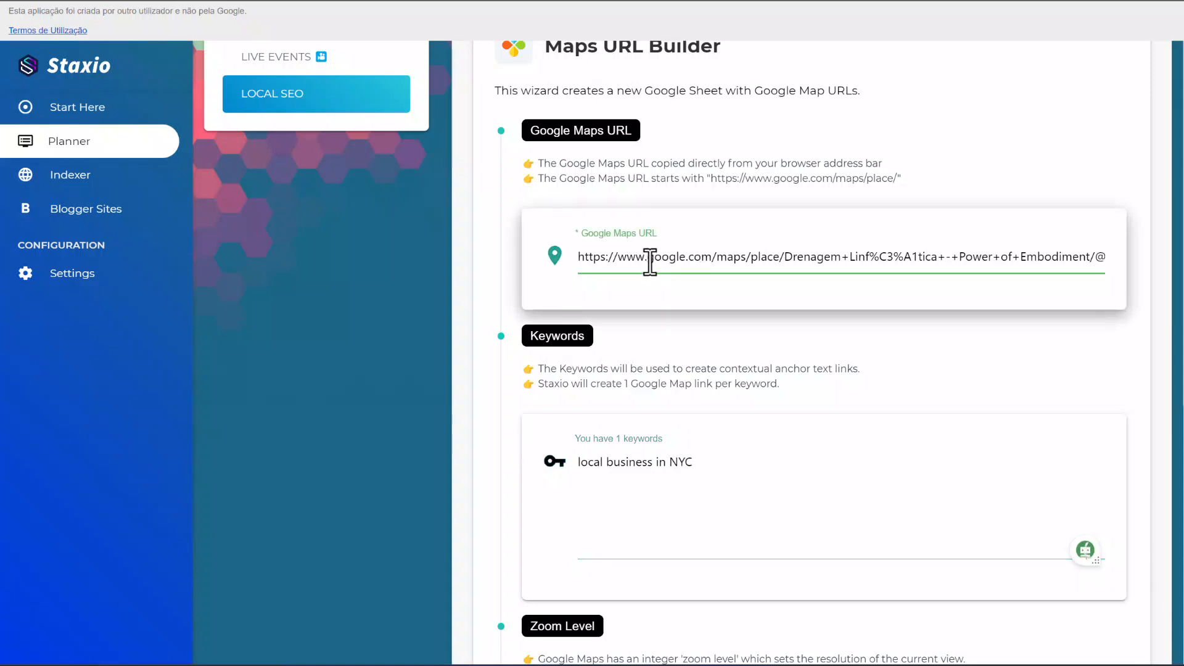
Build the Google Map URLs with QR Codes on and Link Shorteners off.
scroll(651, 262, up, 1)
scroll(650, 262, down, 4)
scroll(651, 262, down, 5)
scroll(650, 262, up, 5)
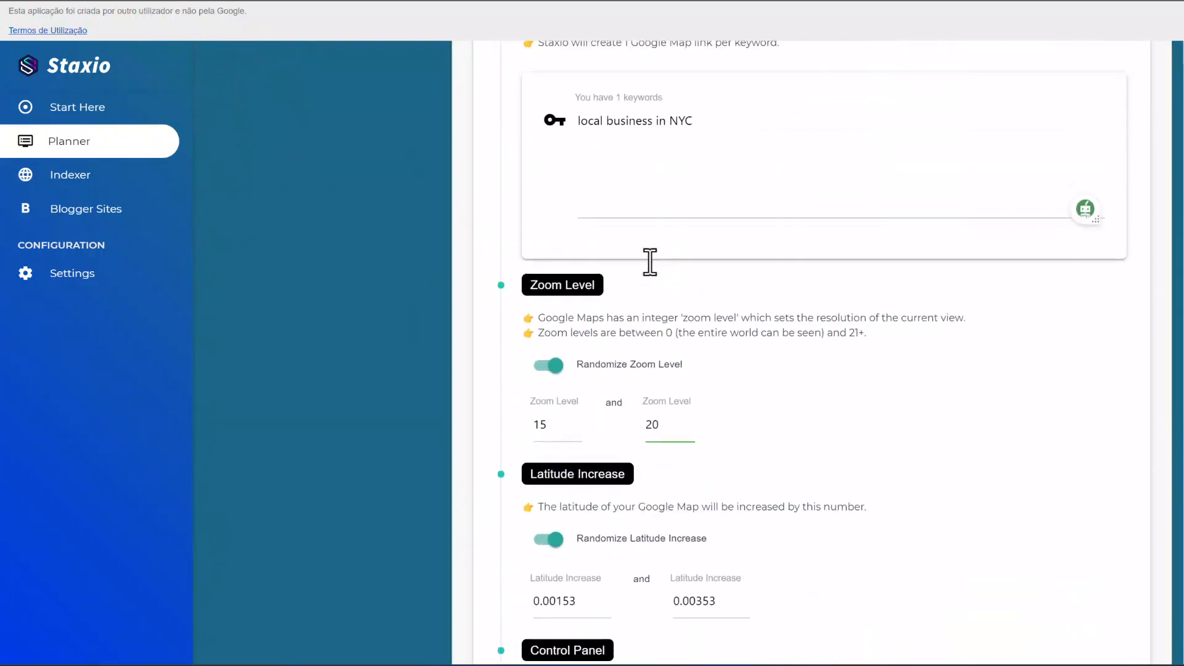
scroll(650, 262, down, 6)
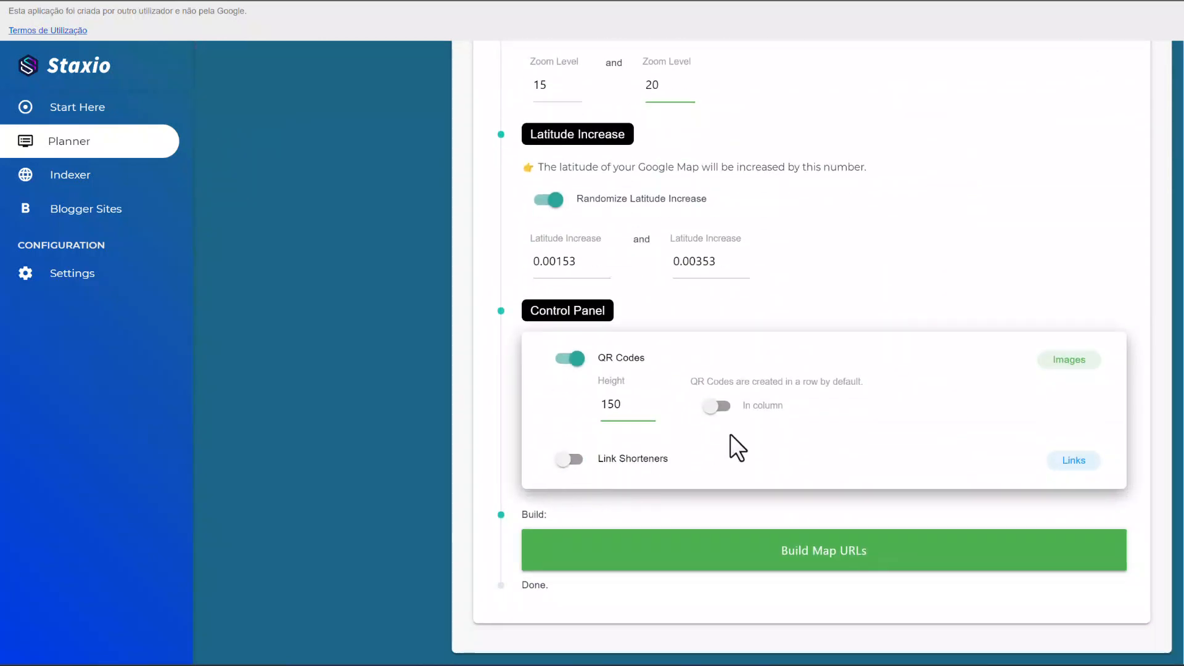
click(569, 460)
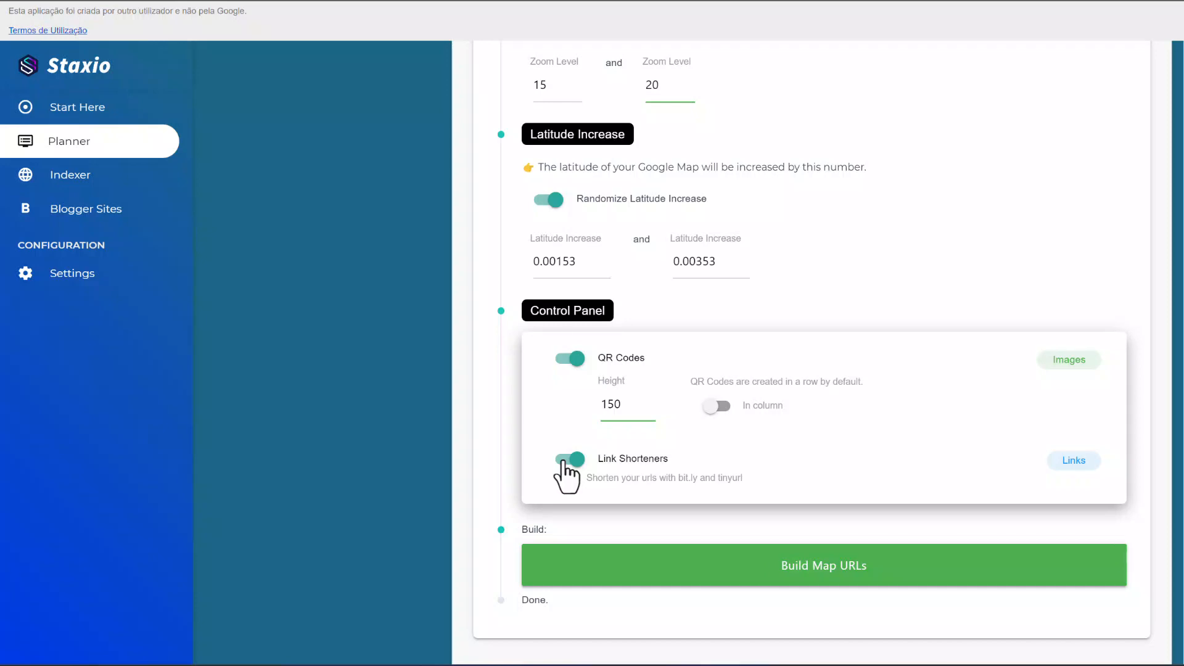
click(564, 463)
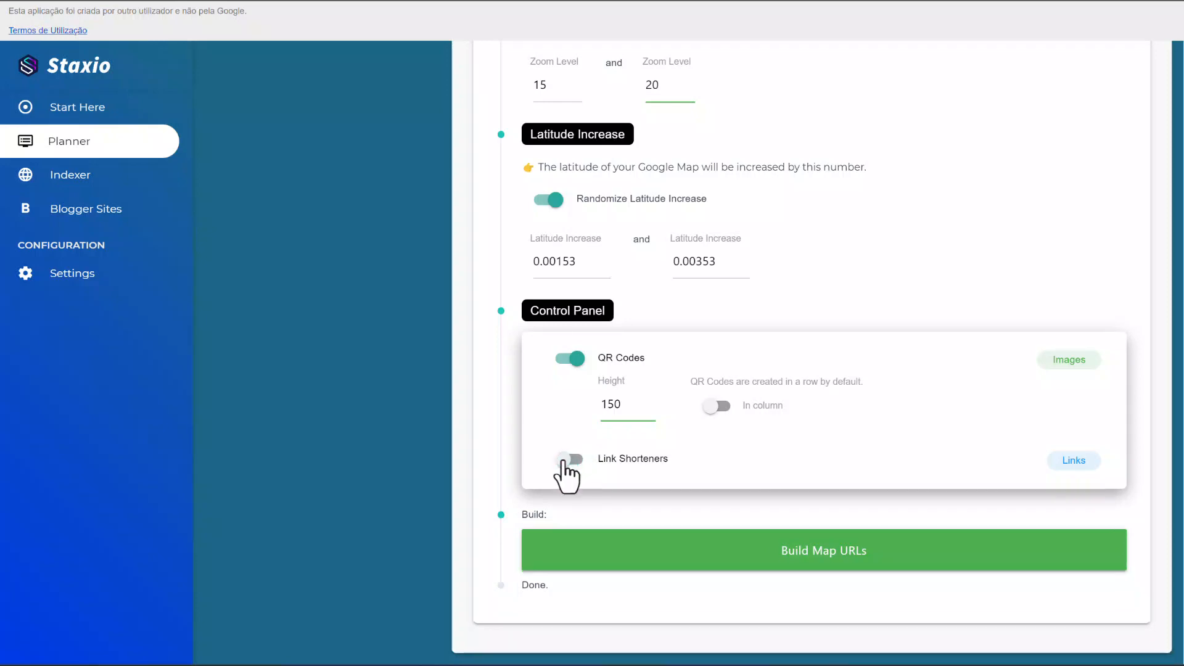
click(684, 543)
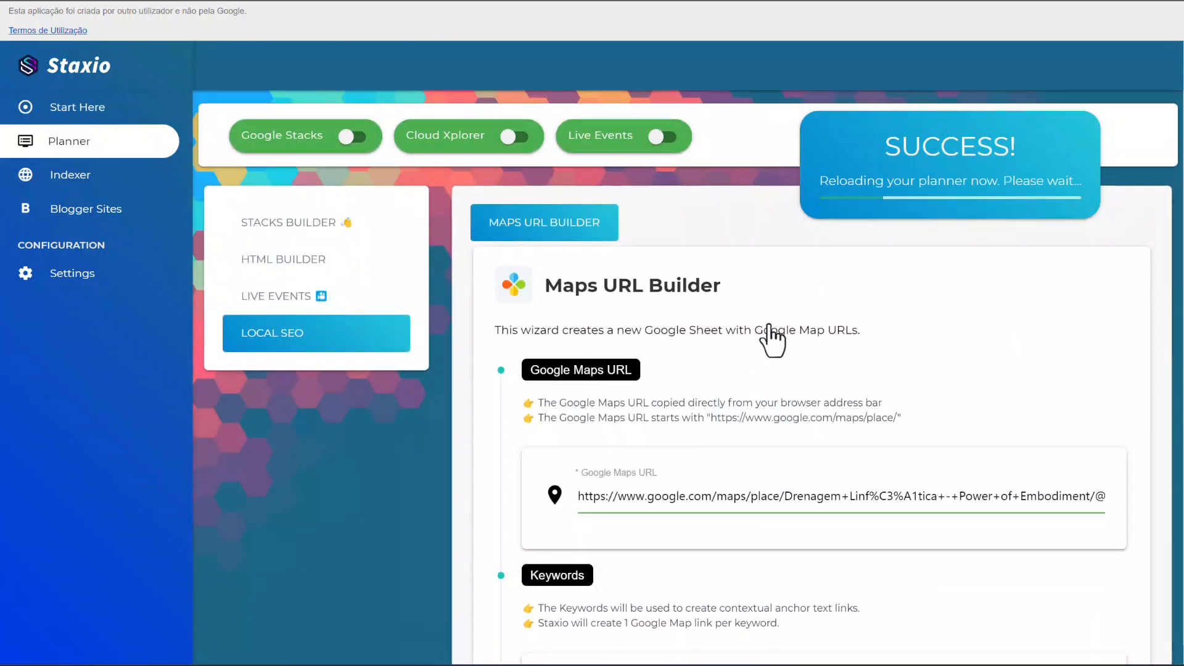
Show the Google Stacks list filtered by "maps" and view the build details of the Google Maps URLs entry.
click(346, 142)
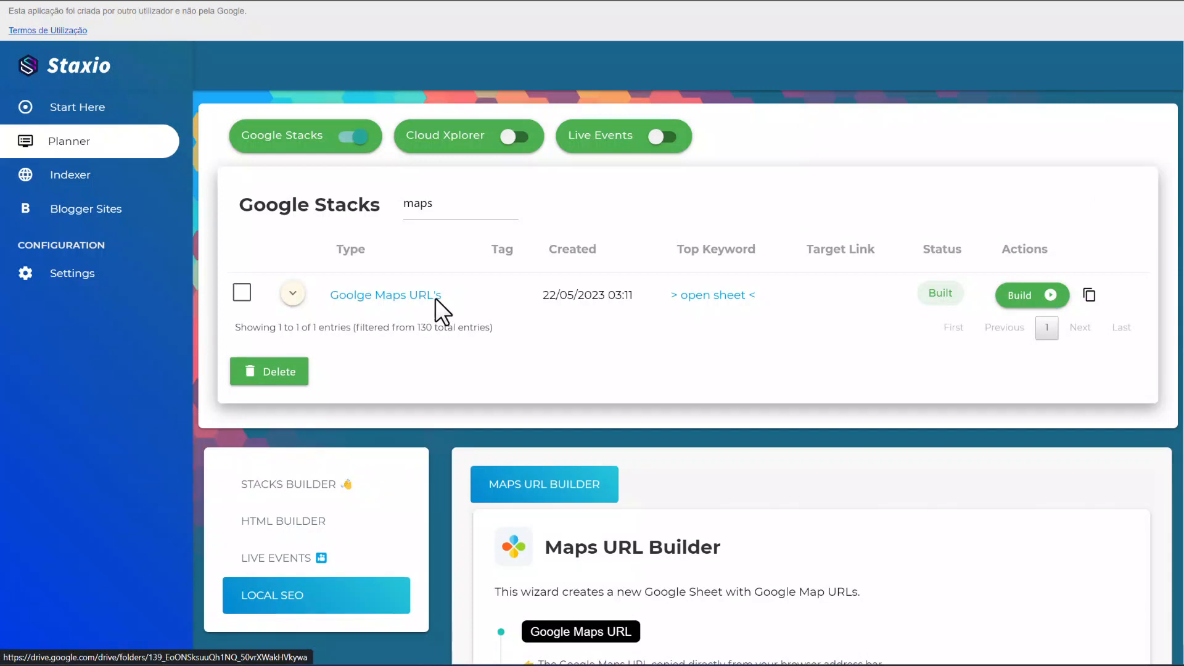
click(288, 296)
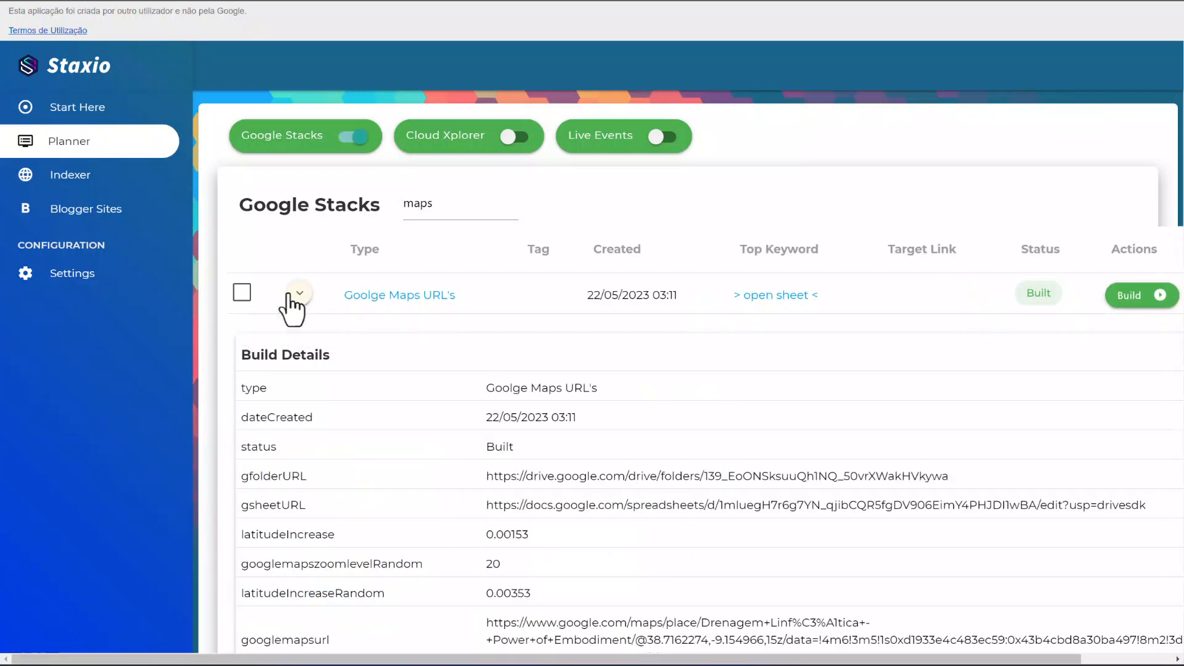
click(288, 296)
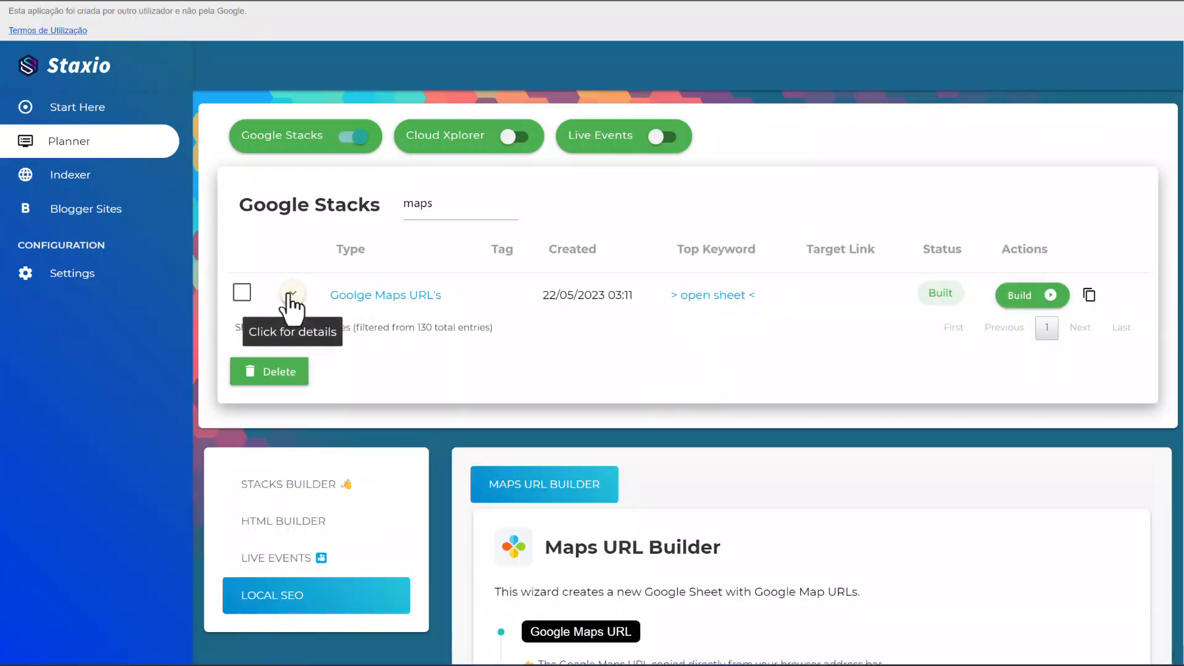
Open the generated Google Sheet and examine the row of QR codes above the business and map links.
click(704, 297)
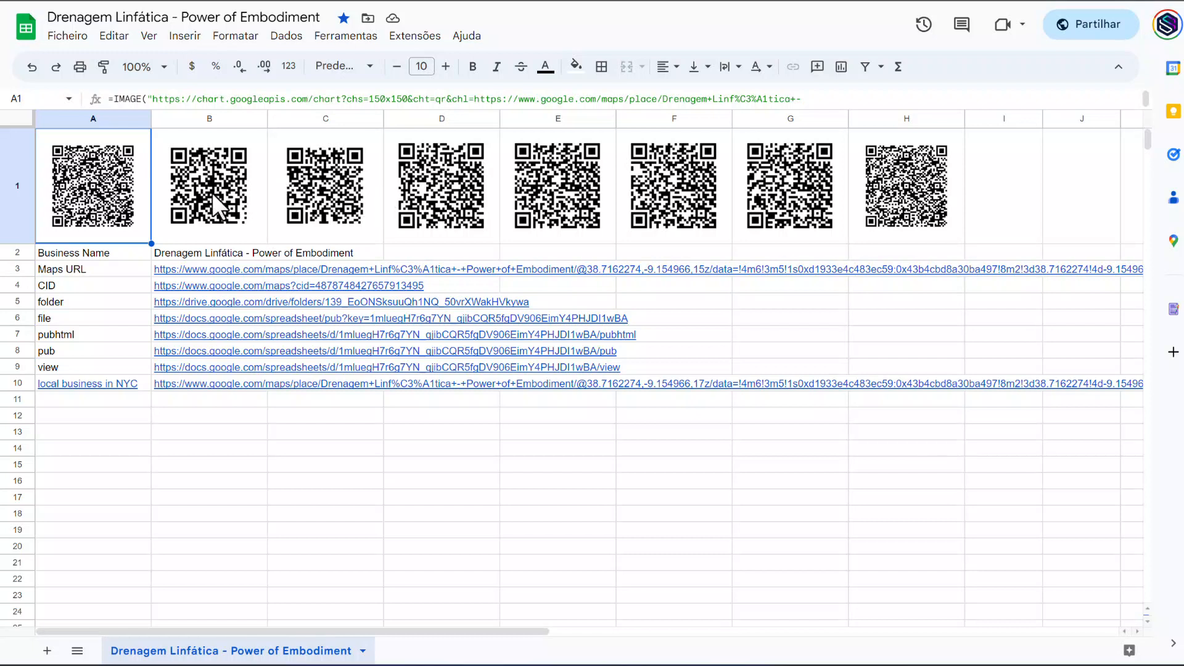
click(19, 210)
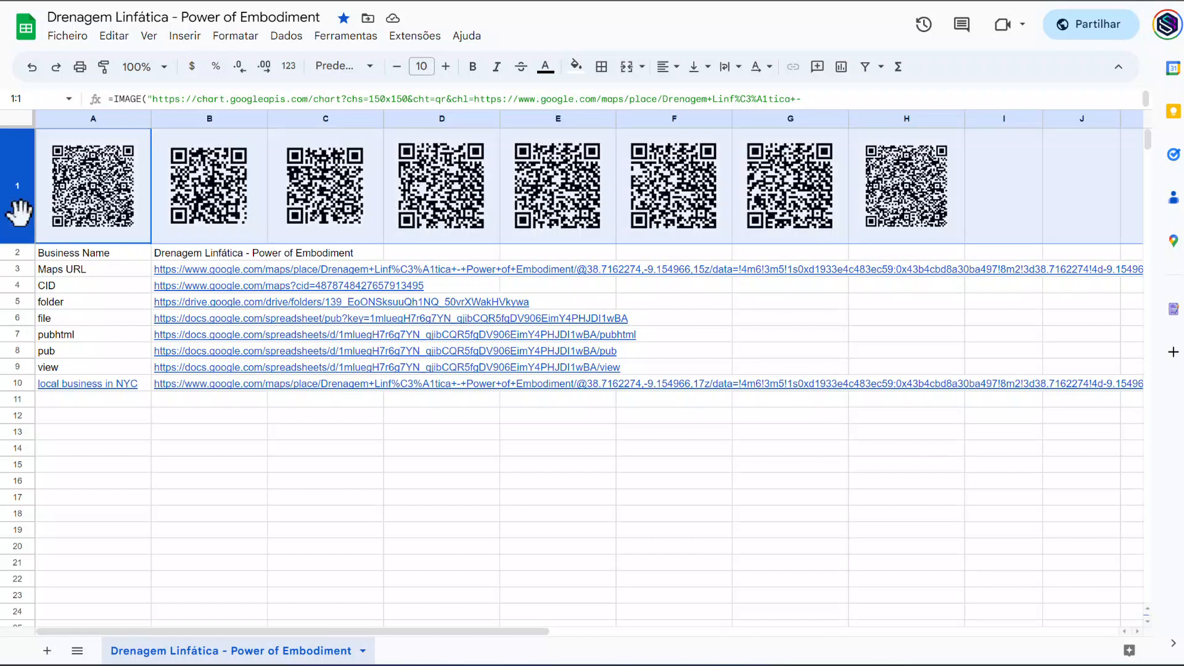
click(117, 404)
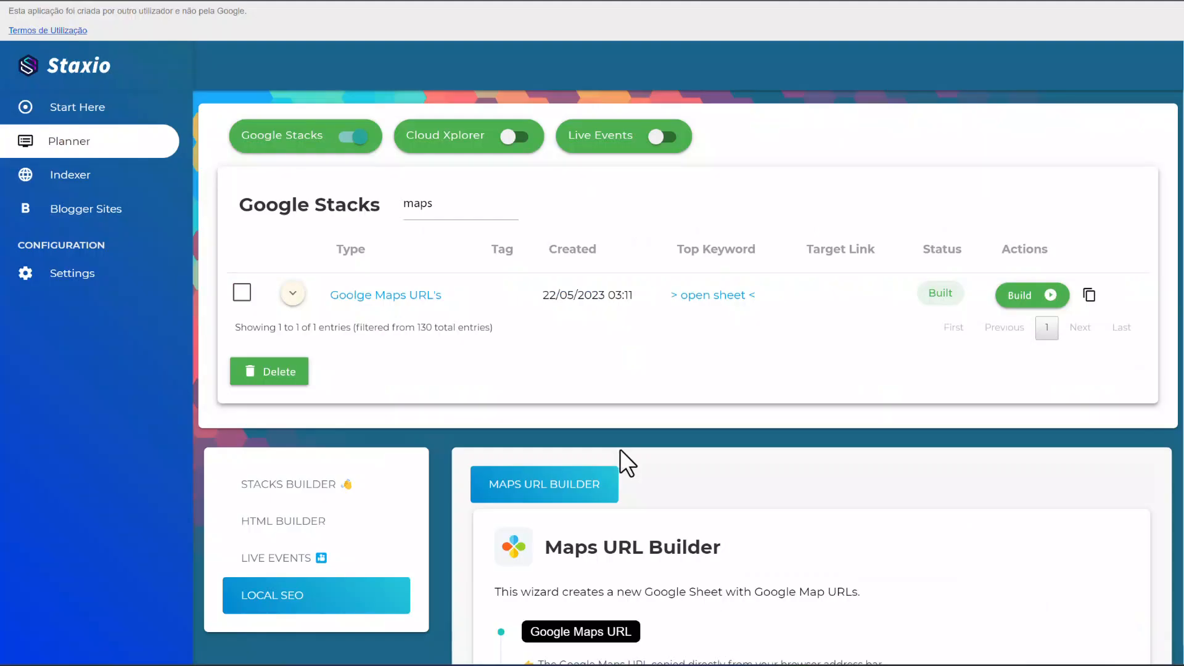
Switch back to Staxio, set the QR code height to 100 and turn on the In column layout.
scroll(620, 449, down, 10)
scroll(620, 449, down, 5)
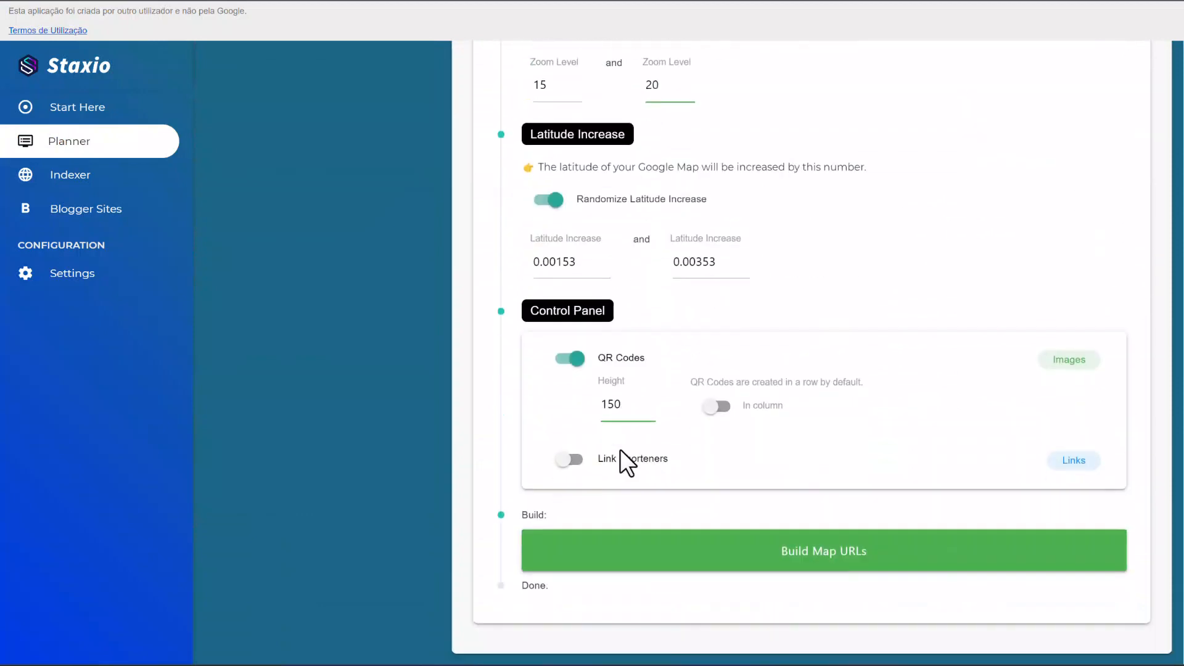
text(0)
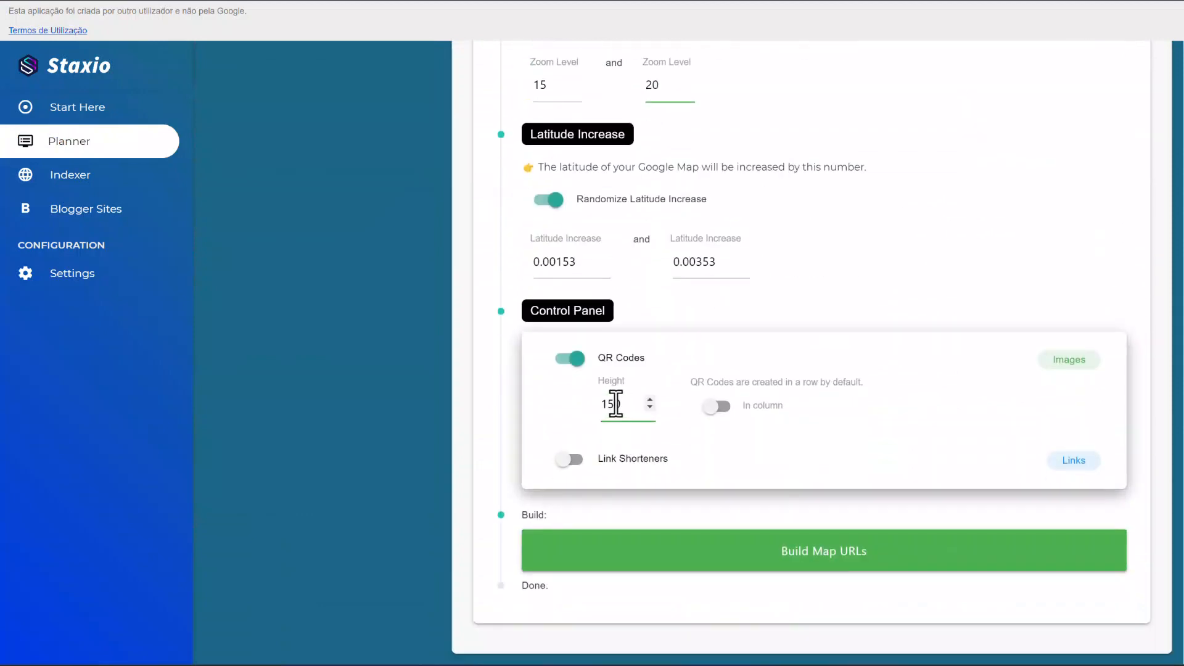
key(BackSpace)
text(0)
click(718, 407)
Build the Google Map URLs again with the column layout and return to the Google Stacks list.
click(710, 566)
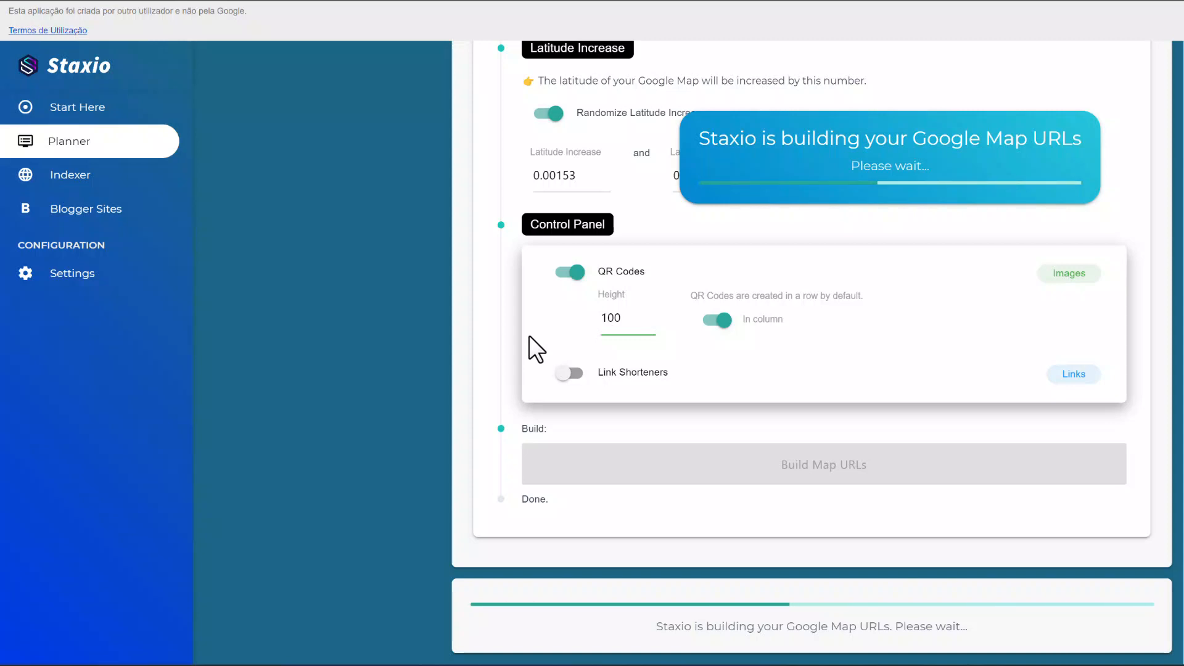
scroll(529, 335, up, 10)
scroll(529, 335, up, 10)
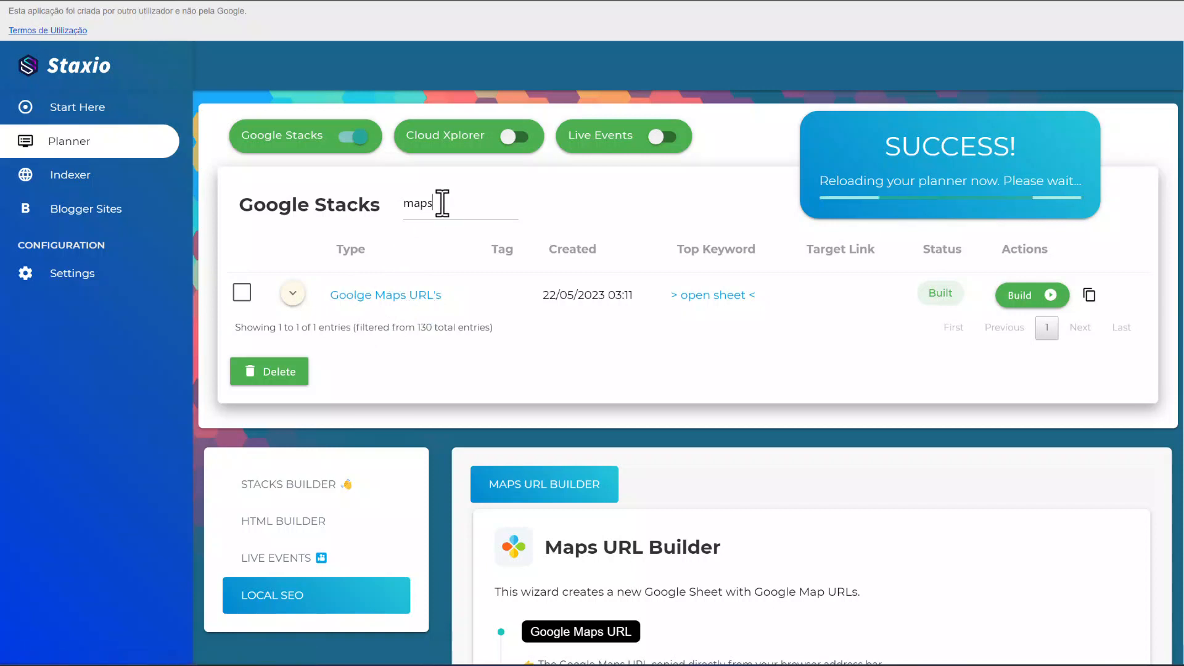
Filter the Google Stacks list by "maps" again and open the sheet of the most recent Google Maps URLs entry.
drag(439, 201, 390, 199)
key(BackSpace)
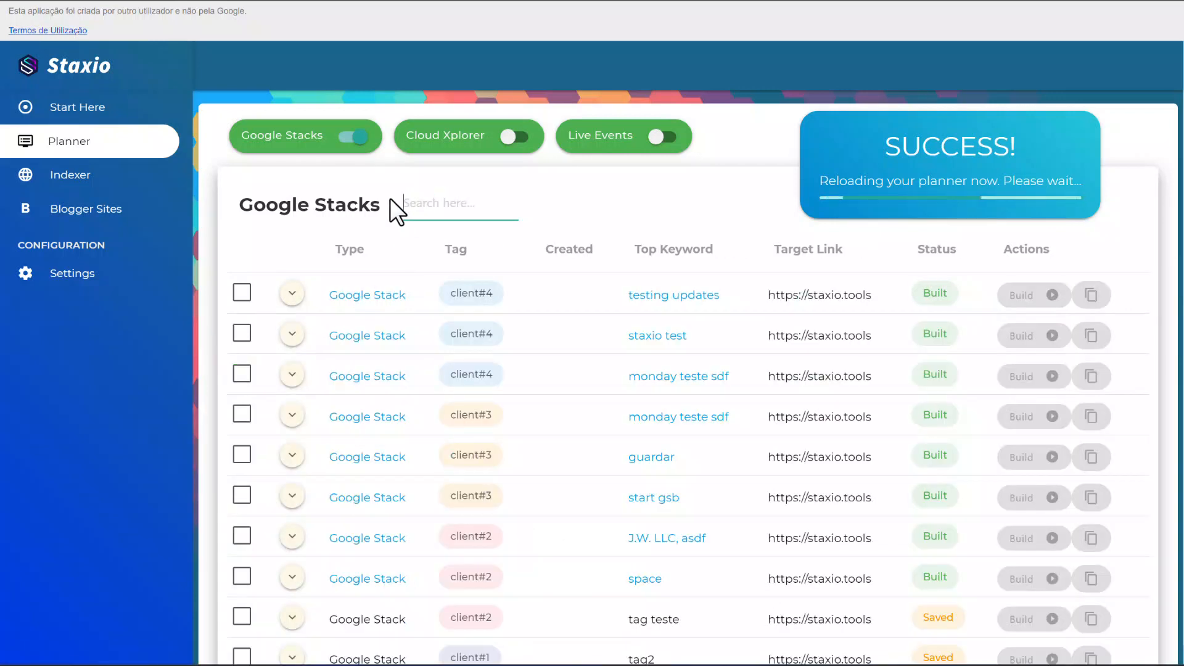
text(maps)
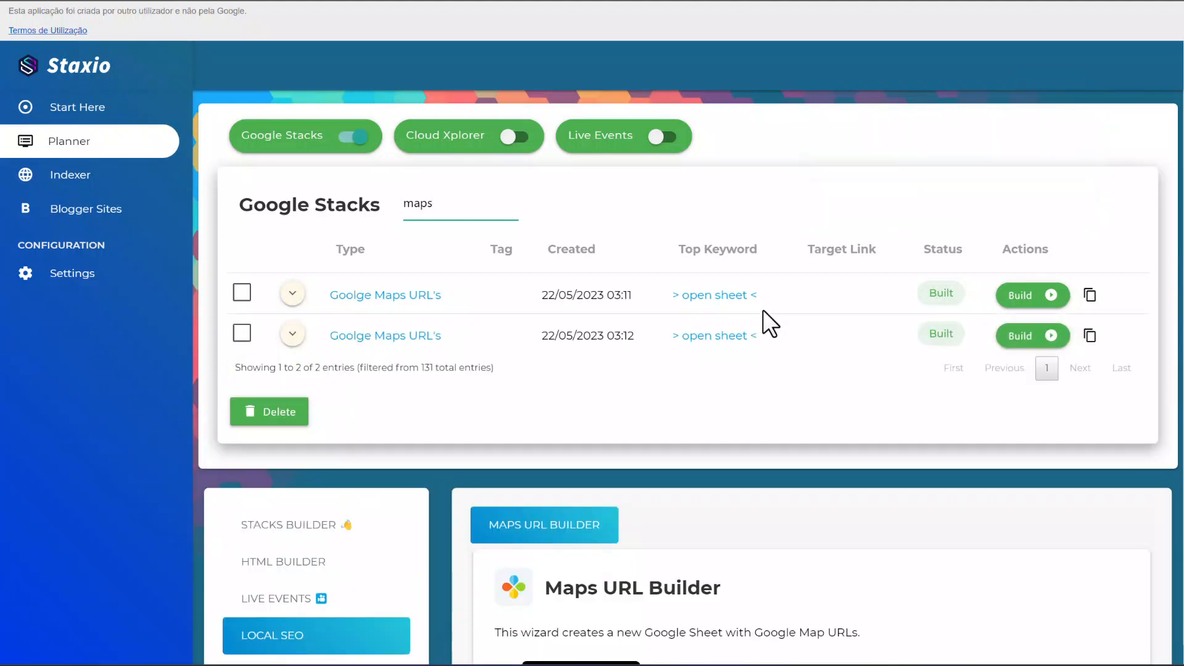
click(702, 337)
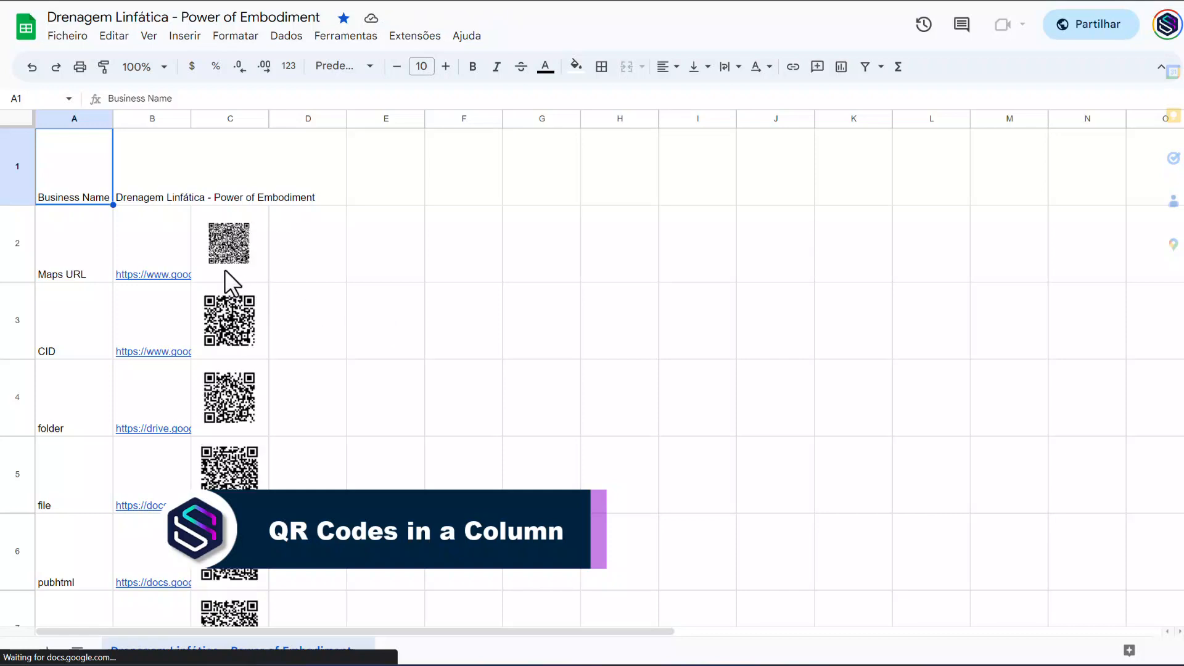
Examine the QR codes in column C of the new sheet and compare them with row 1 of the row-layout sheet.
click(225, 269)
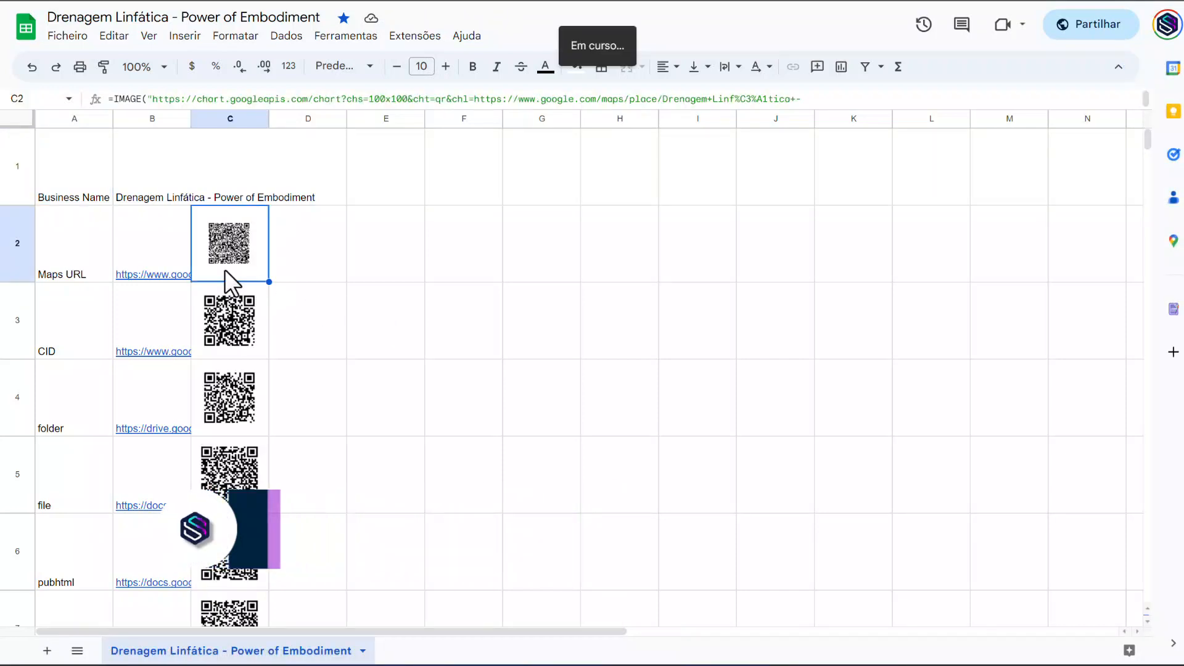
scroll(224, 269, down, 5)
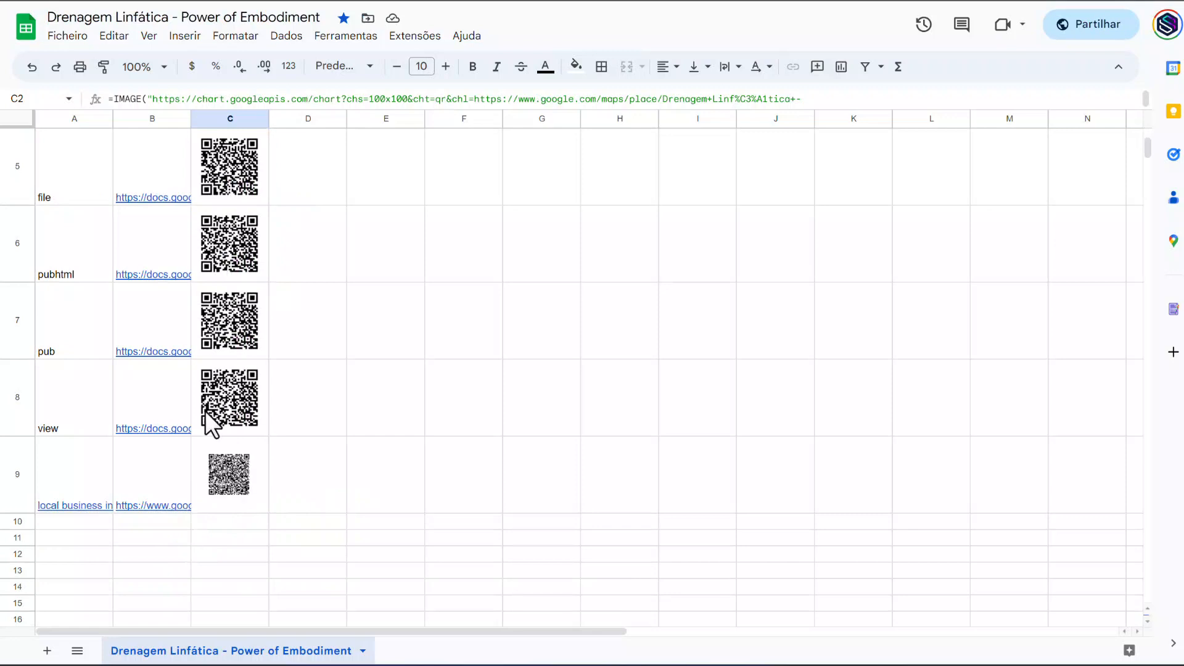
click(216, 473)
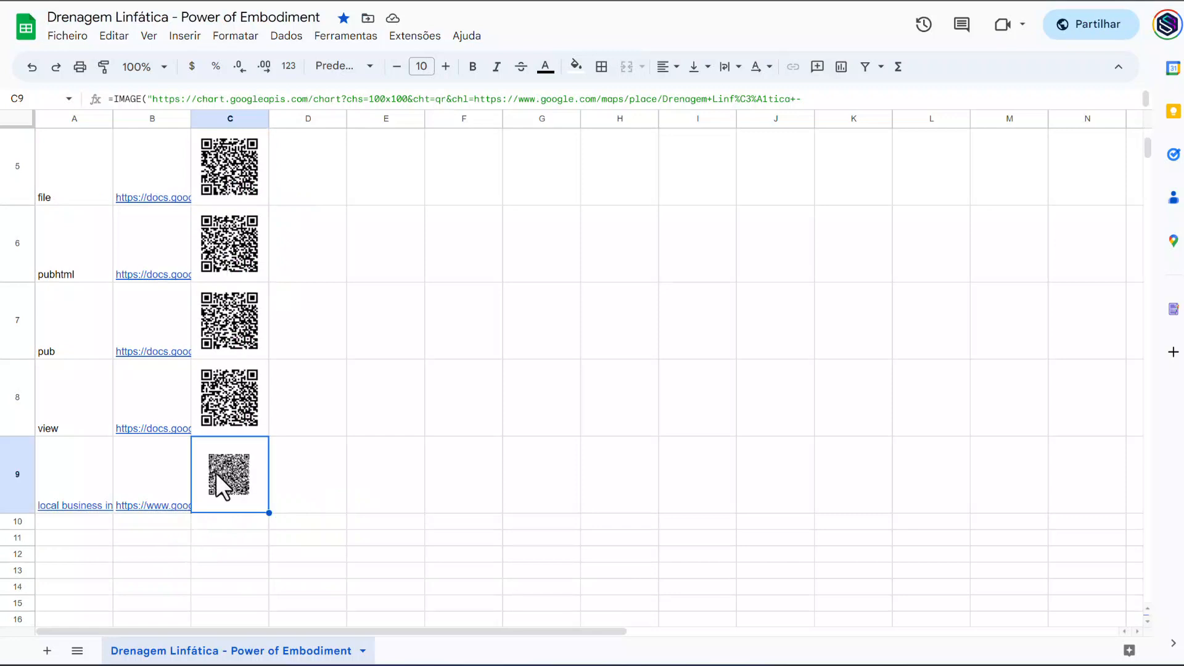
scroll(216, 472, up, 5)
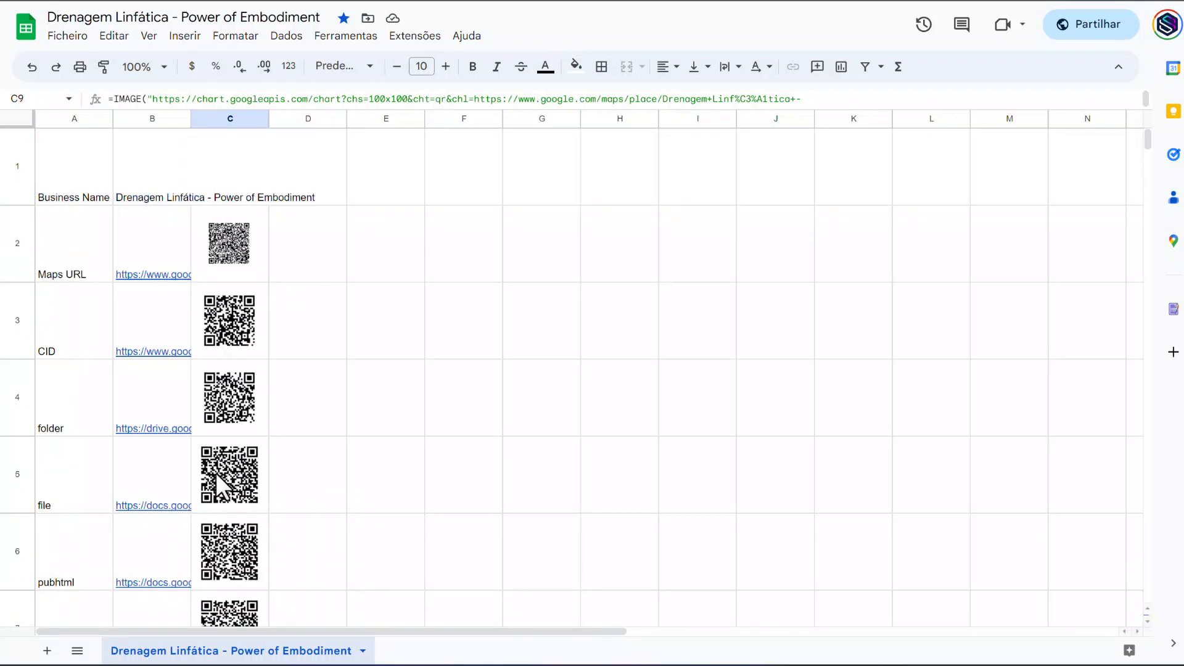
click(224, 119)
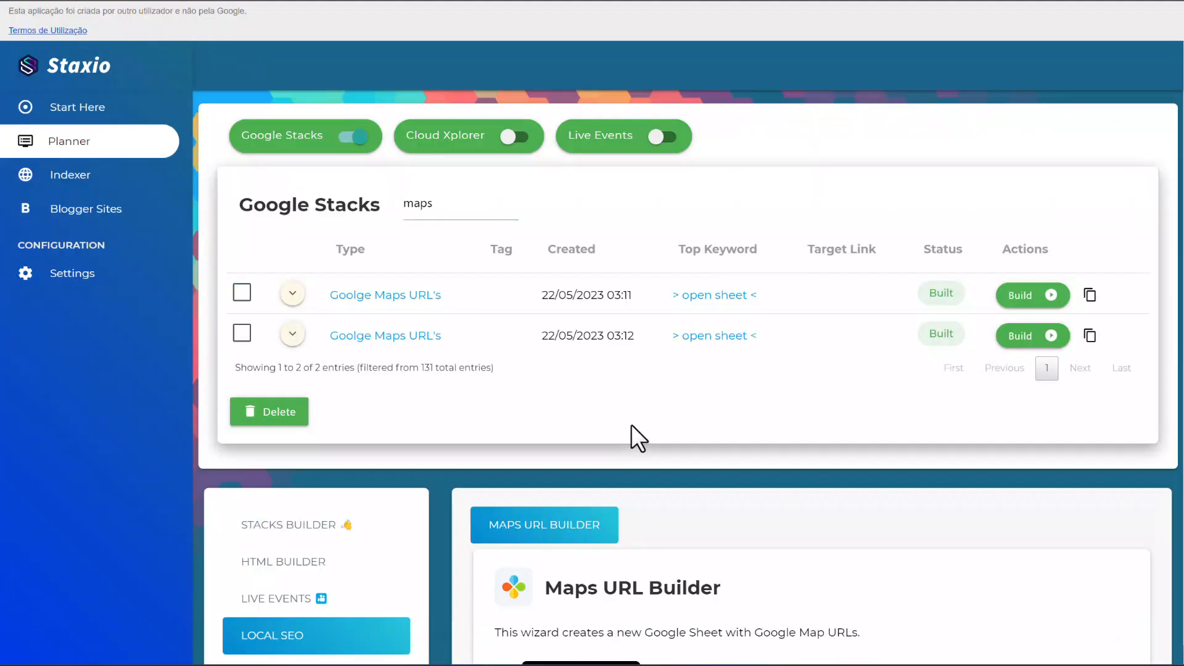
scroll(631, 425, down, 8)
scroll(632, 424, down, 10)
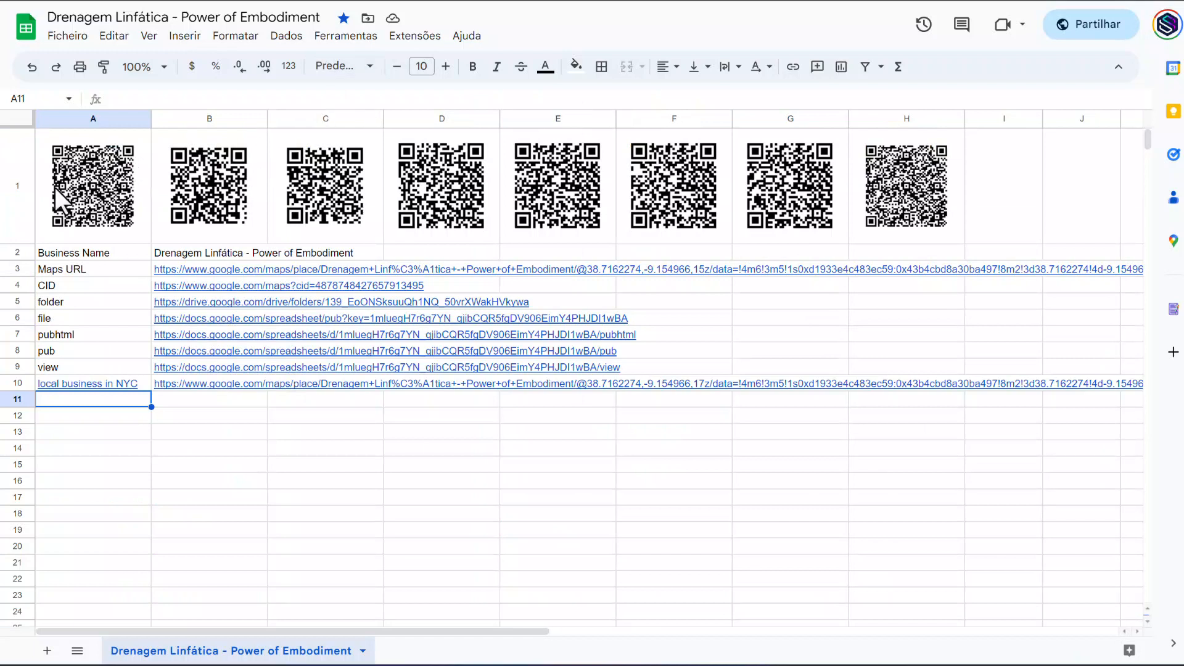
click(18, 204)
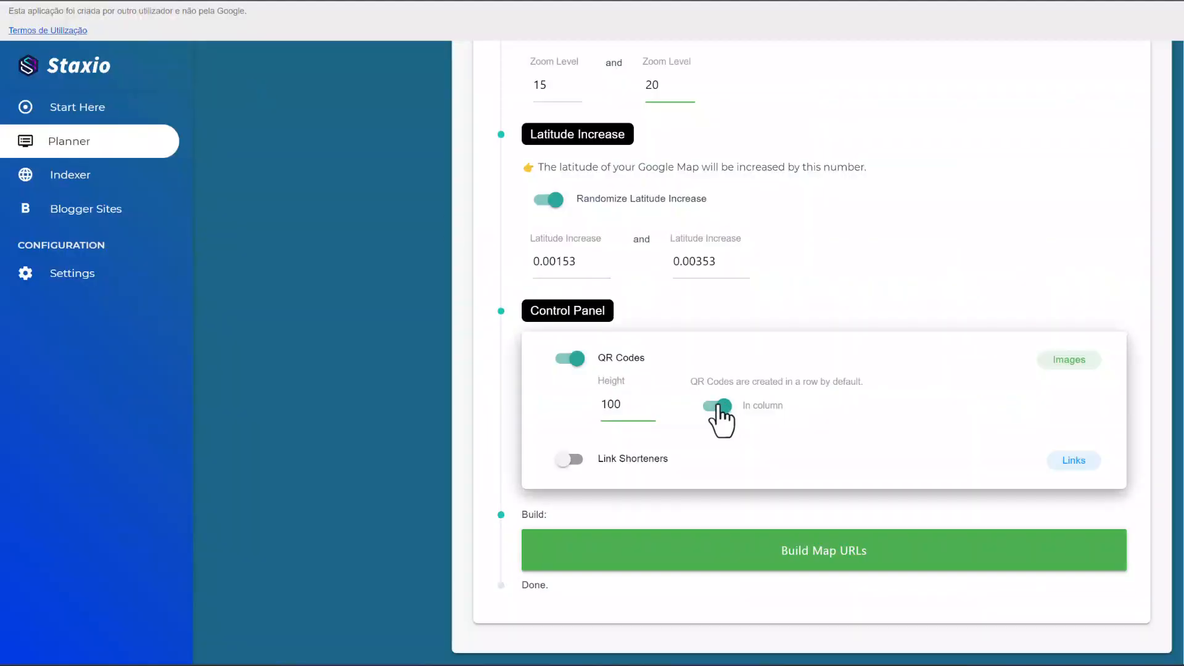
Switch back to Staxio and turn off the In column layout for the QR codes.
click(720, 405)
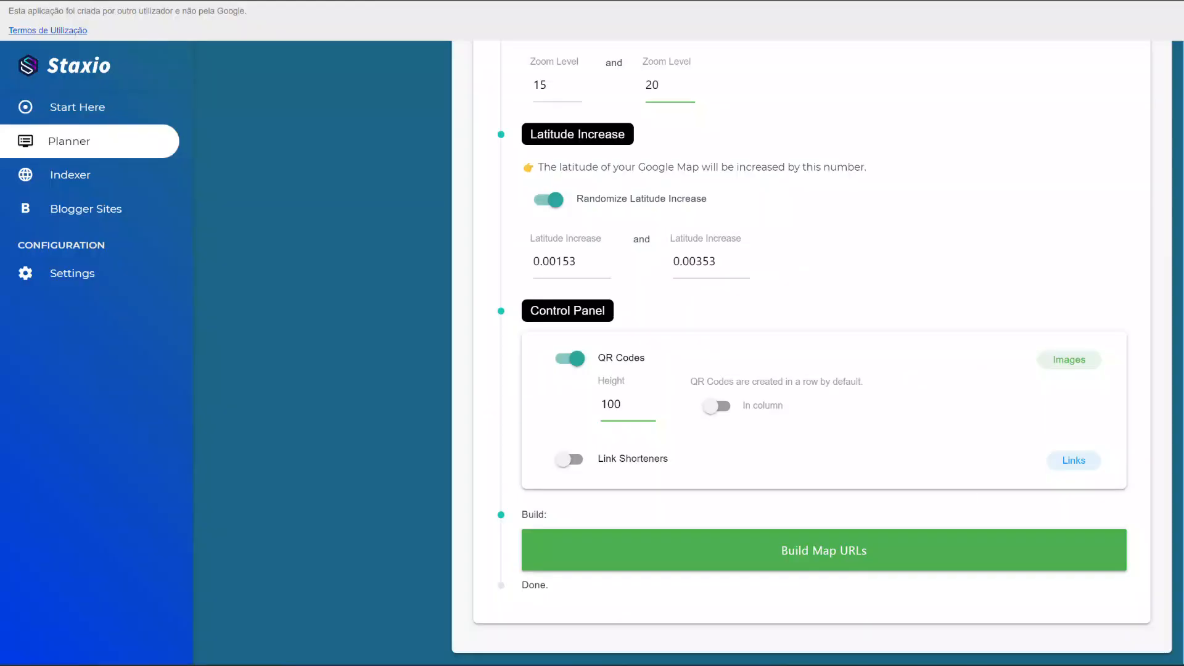
scroll(476, 321, up, 2)
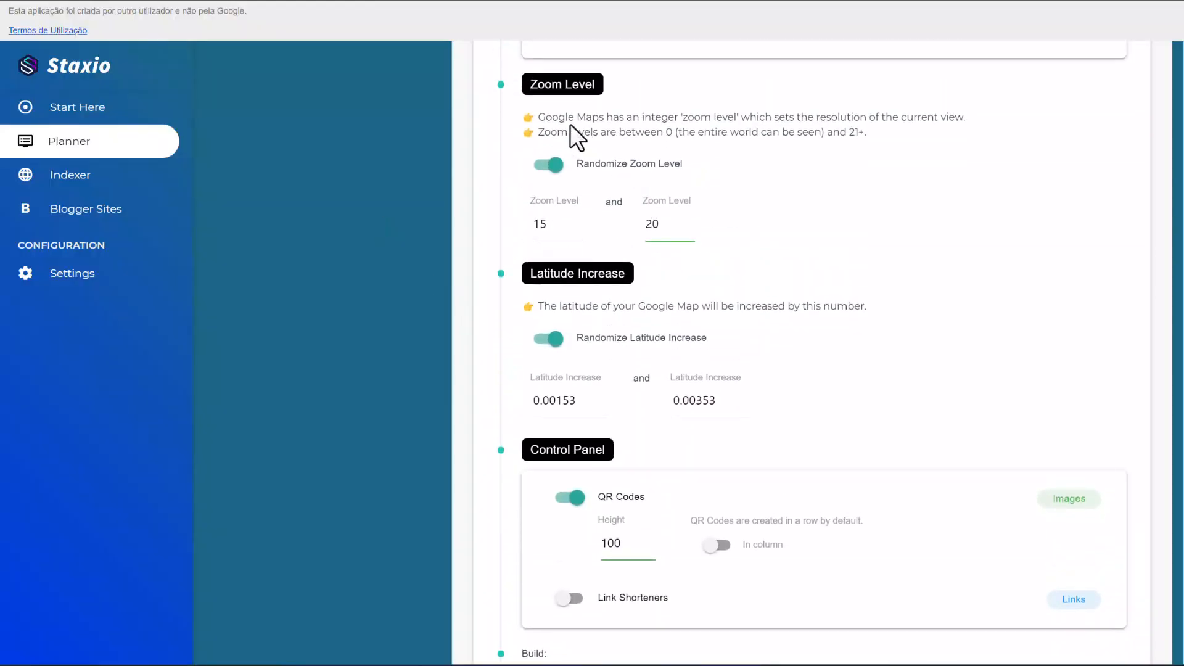